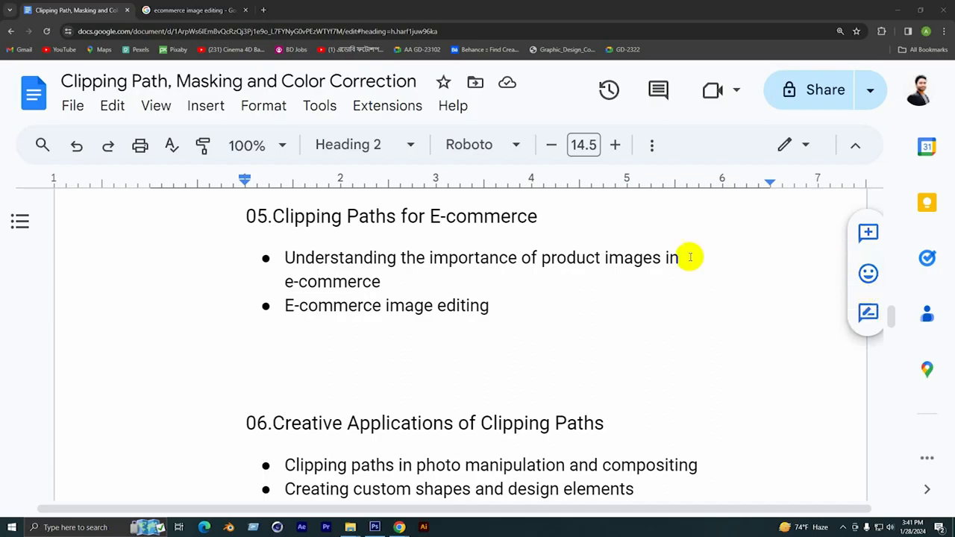
Open the Amazon website in a new browser tab.
click(263, 7)
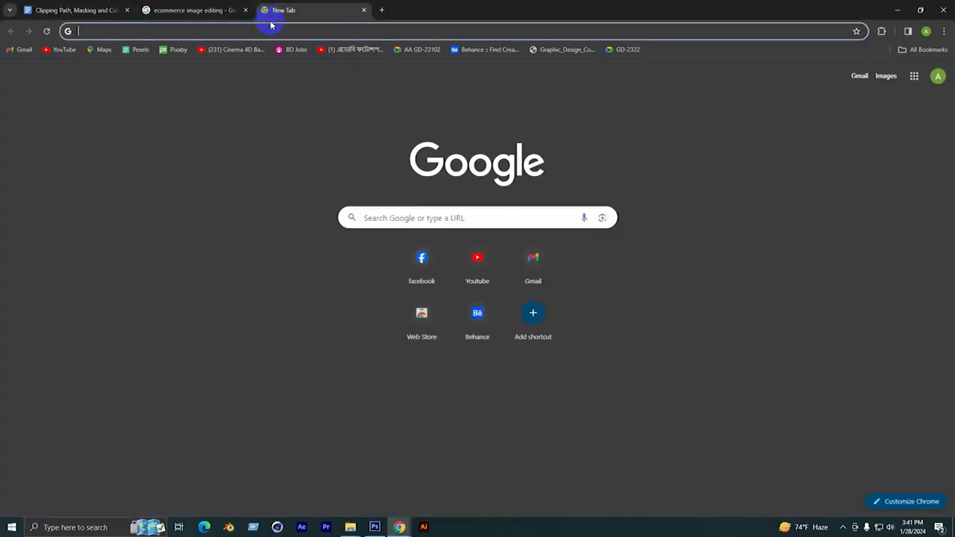
click(270, 30)
text(amazon)
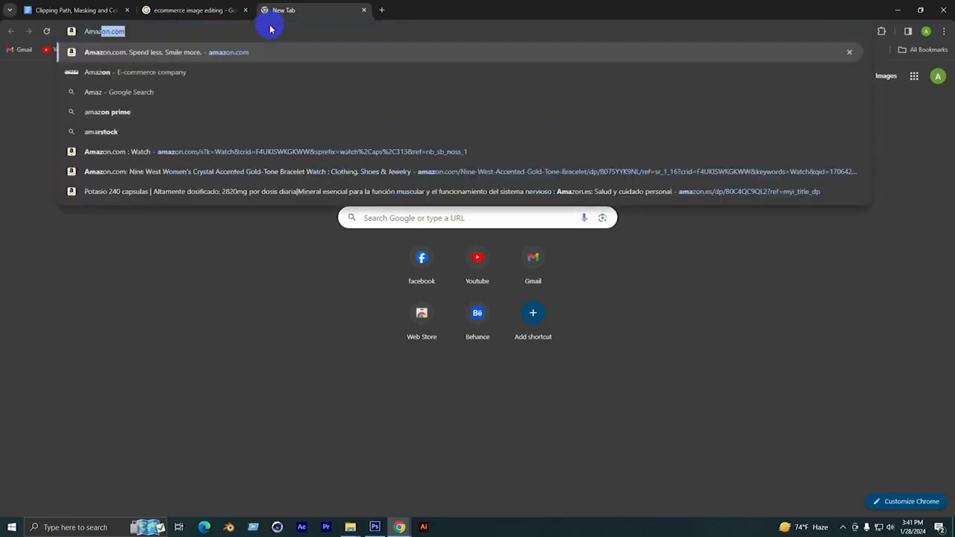
key(Return)
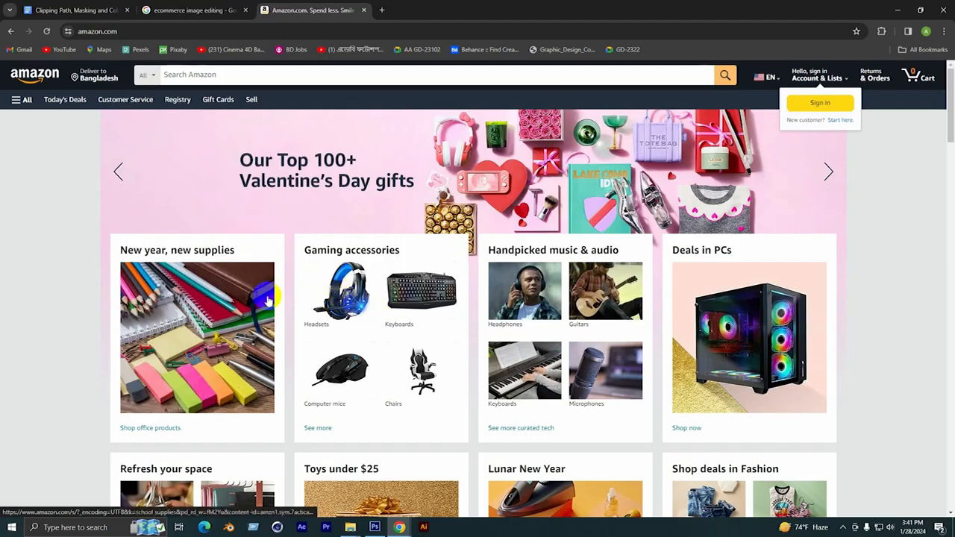
Search Amazon for "Bag".
click(254, 76)
text(Wa)
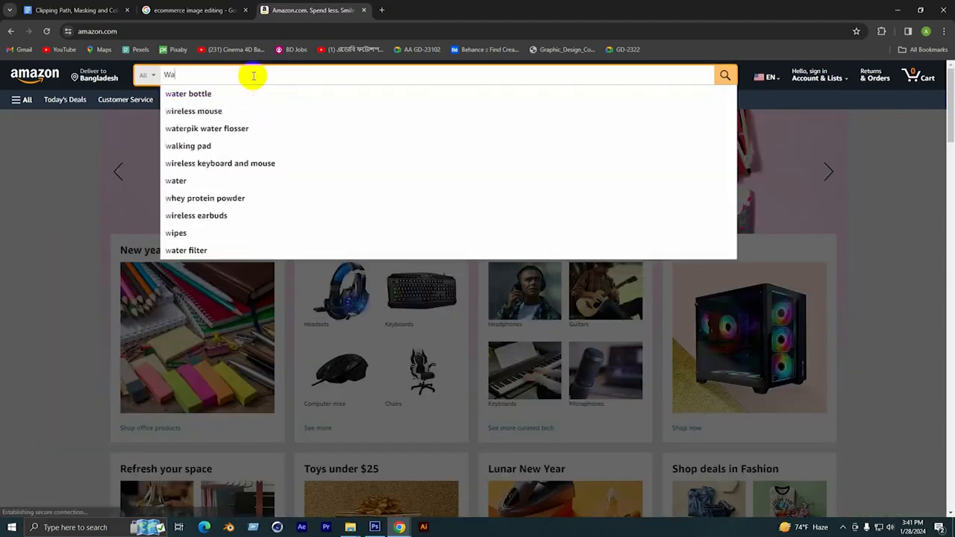
text(tch)
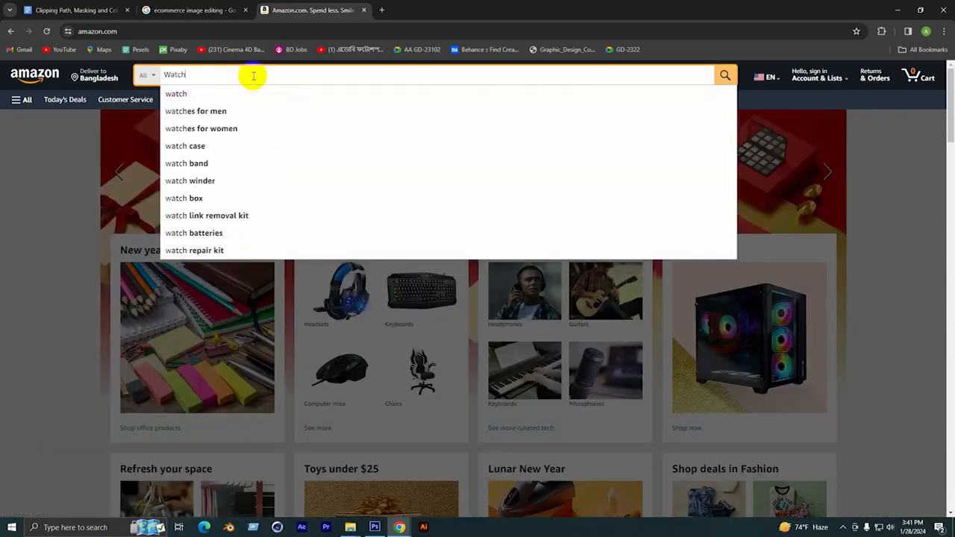
key(BackSpace)
key(BackSpace)
key(BackSpace)
key(BackSpace)
key(BackSpace)
text(Bag)
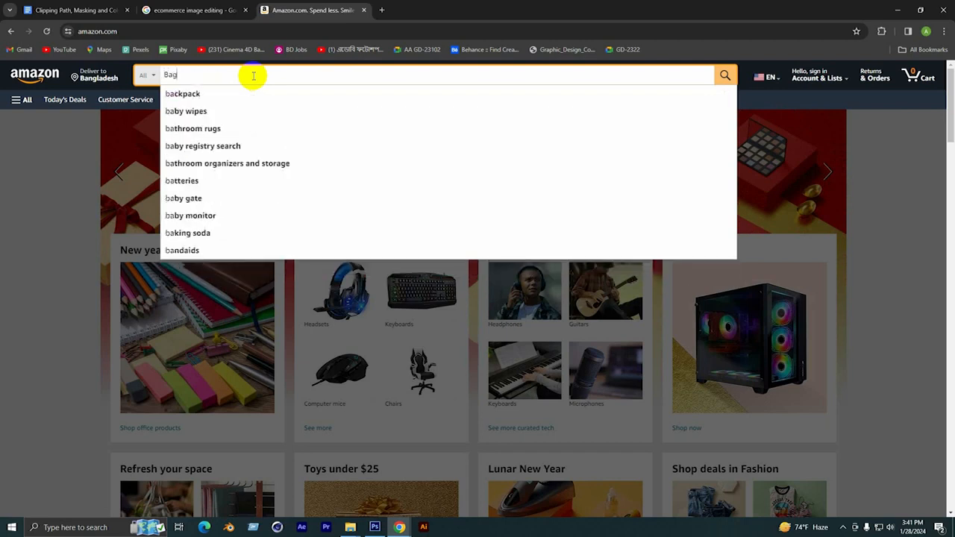
key(Return)
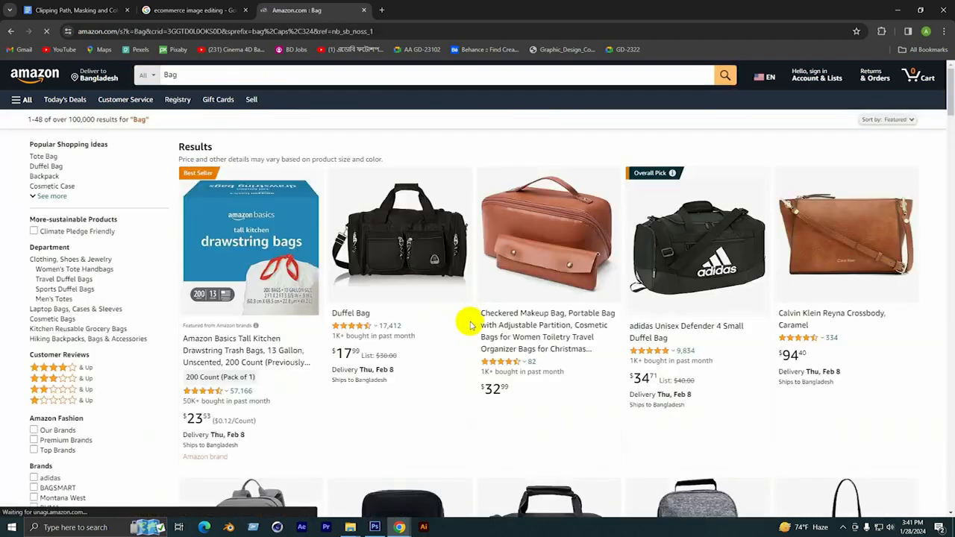
Examine the product photos in the bag search results, comparing how the backgrounds and product cutouts are presented.
scroll(761, 264, down, 3)
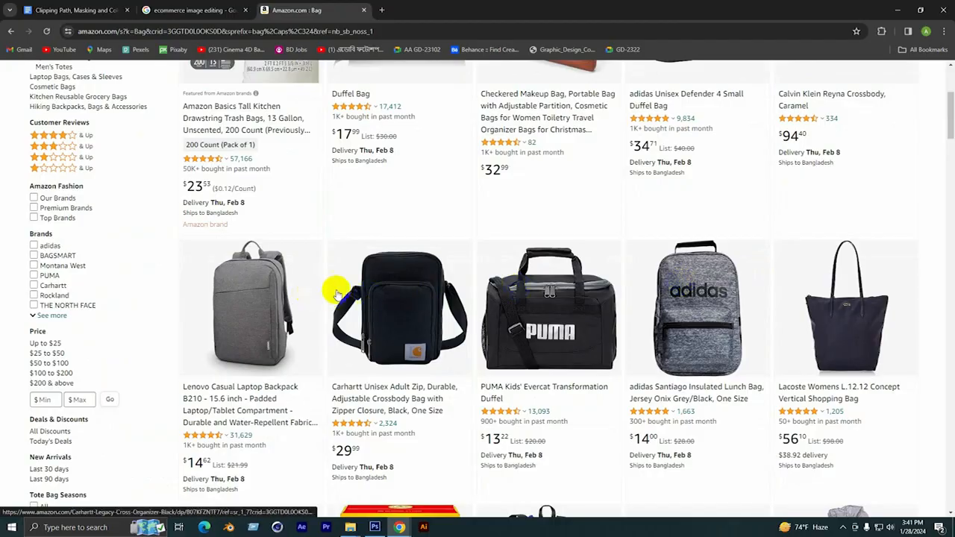
scroll(495, 316, up, 3)
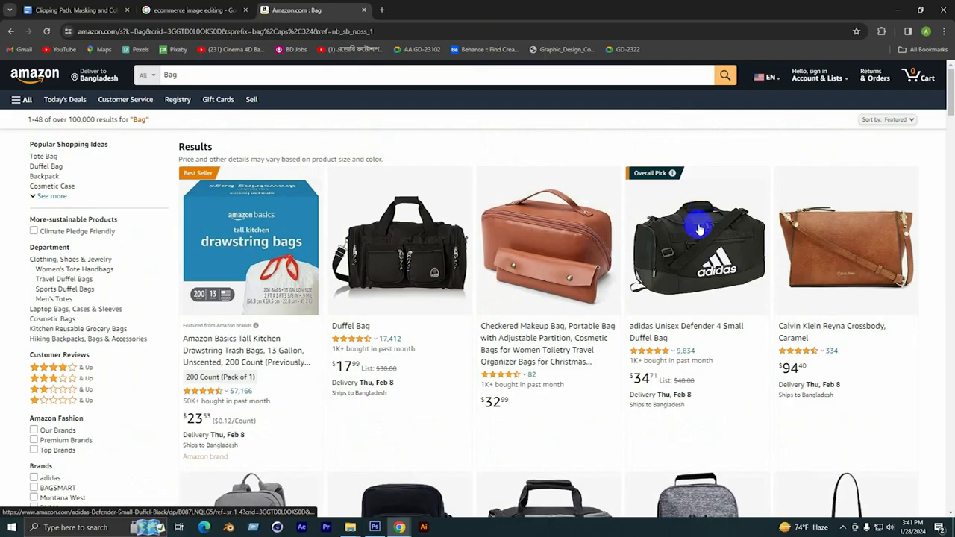
scroll(685, 262, down, 1)
scroll(685, 262, down, 1)
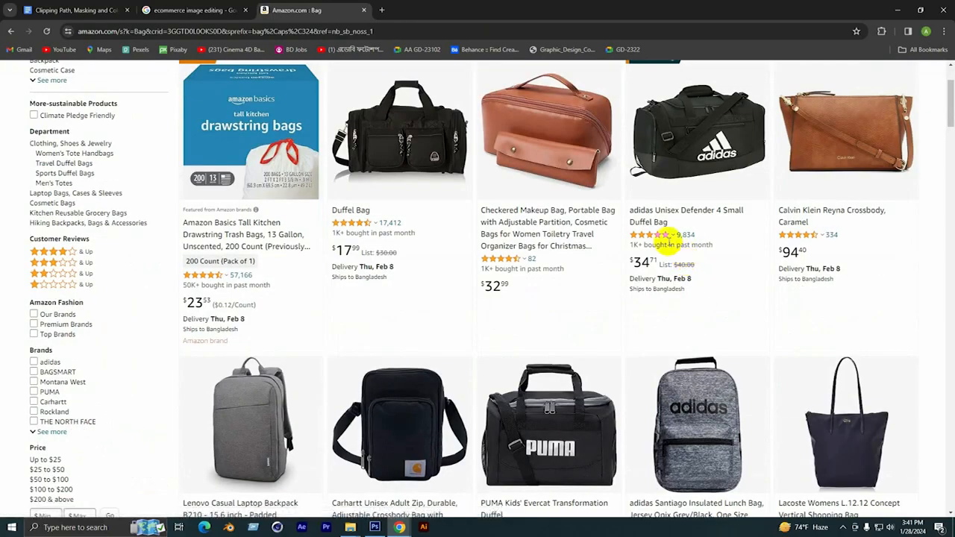
scroll(657, 269, down, 6)
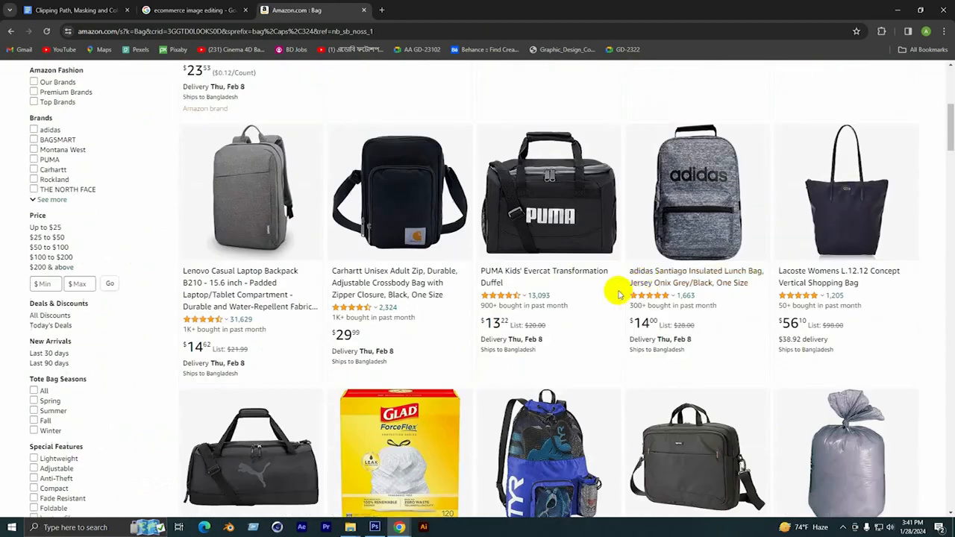
scroll(411, 310, down, 4)
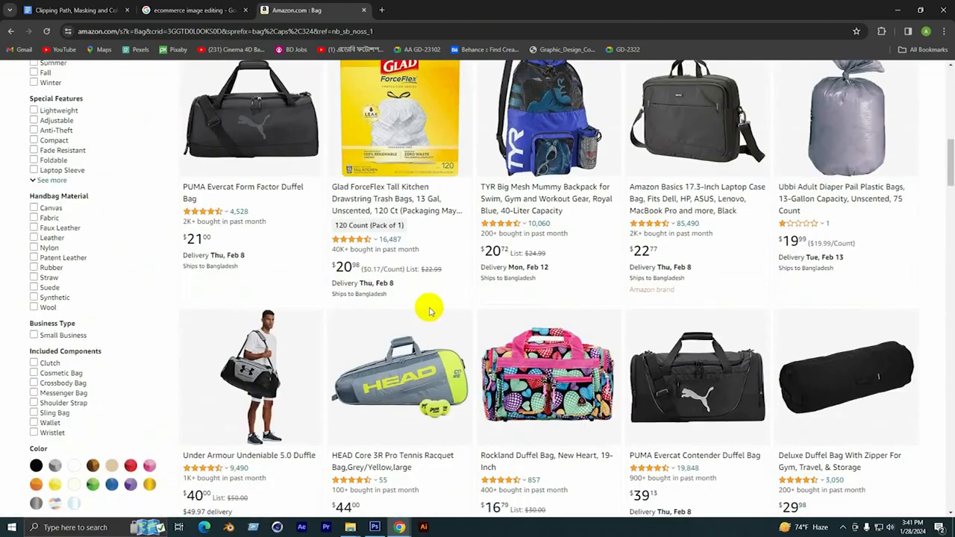
scroll(430, 310, up, 8)
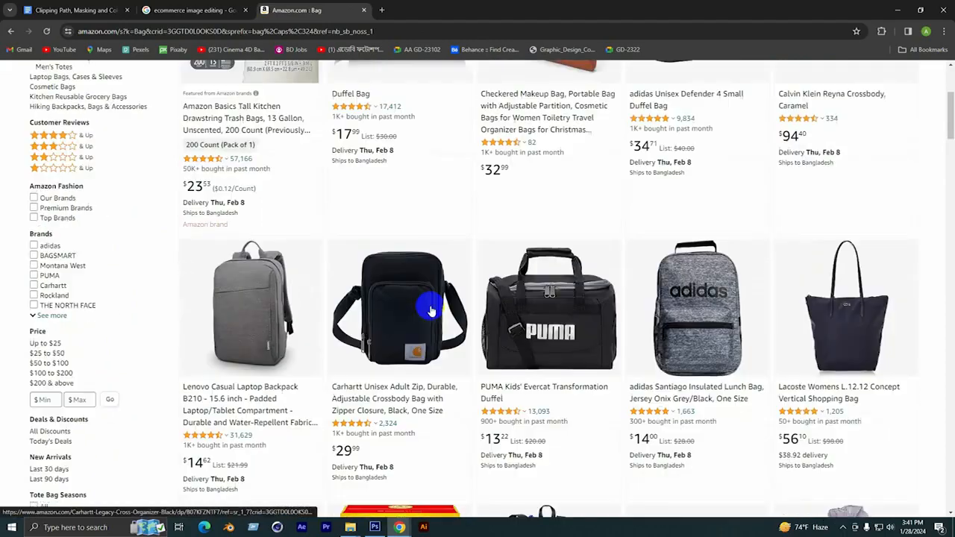
scroll(431, 311, up, 4)
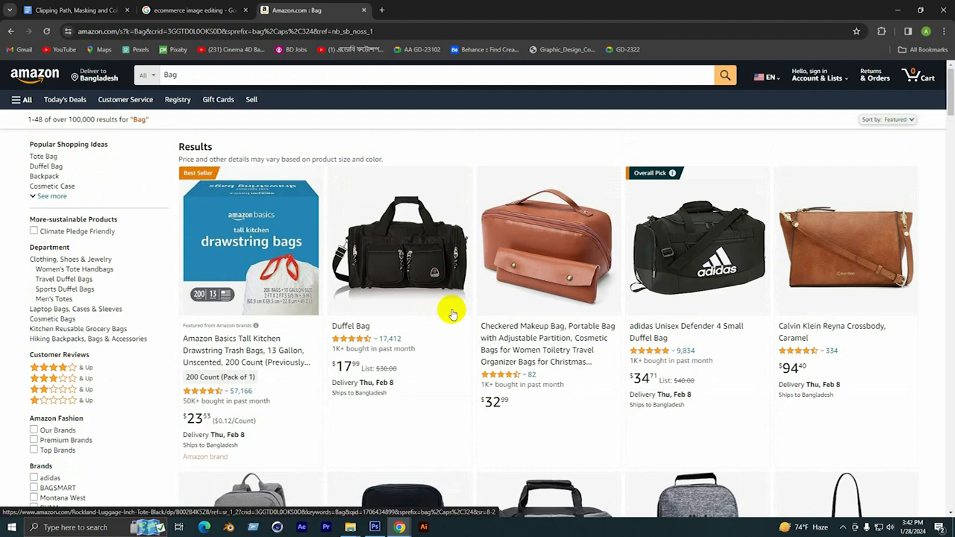
click(395, 299)
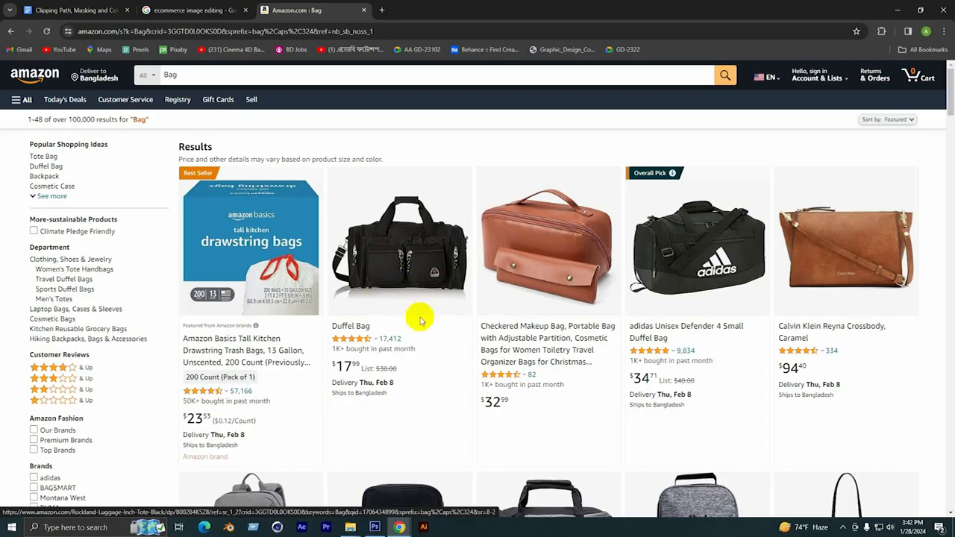
scroll(458, 333, down, 2)
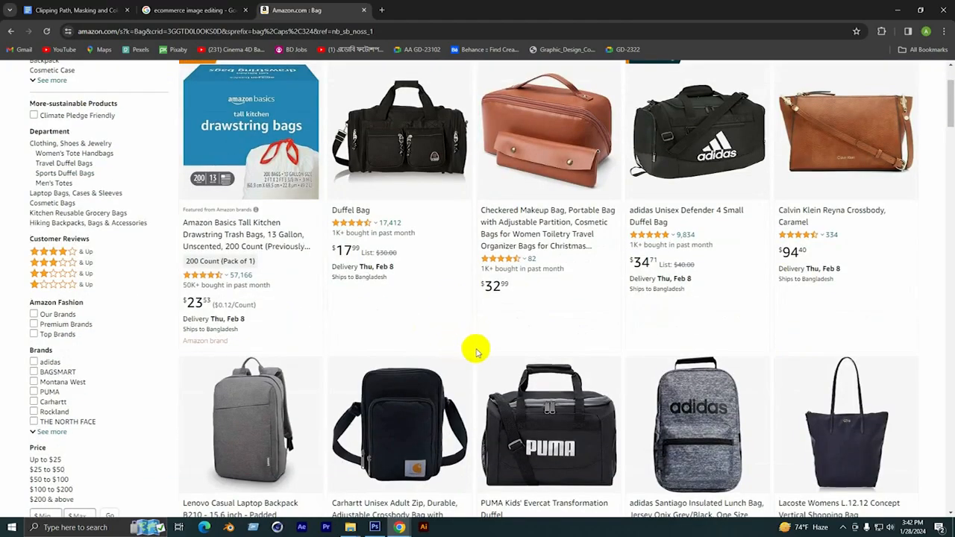
scroll(476, 351, down, 2)
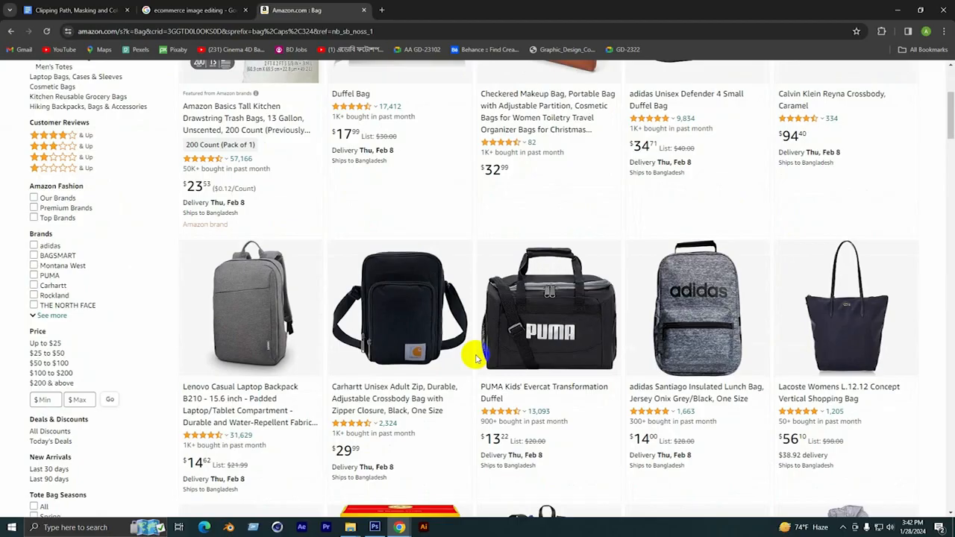
scroll(478, 357, down, 2)
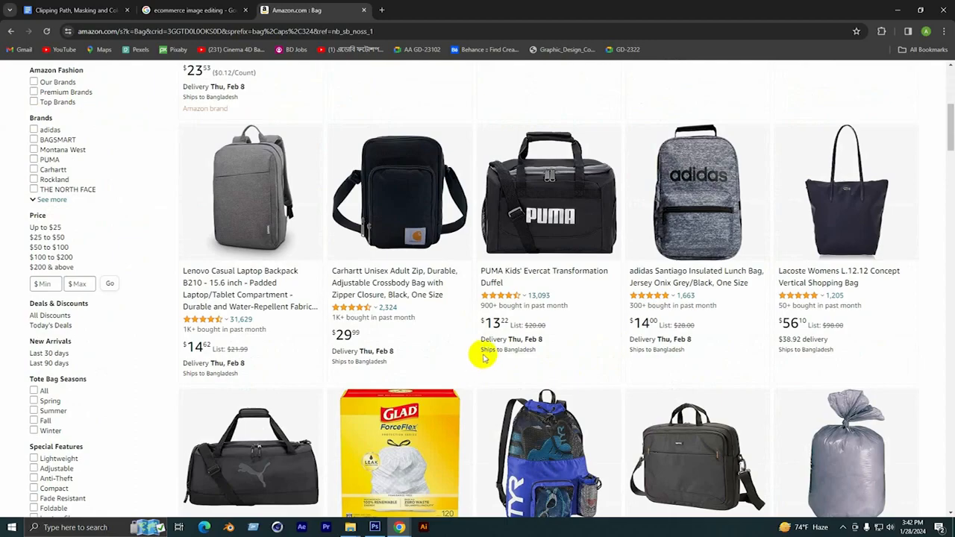
scroll(473, 355, up, 3)
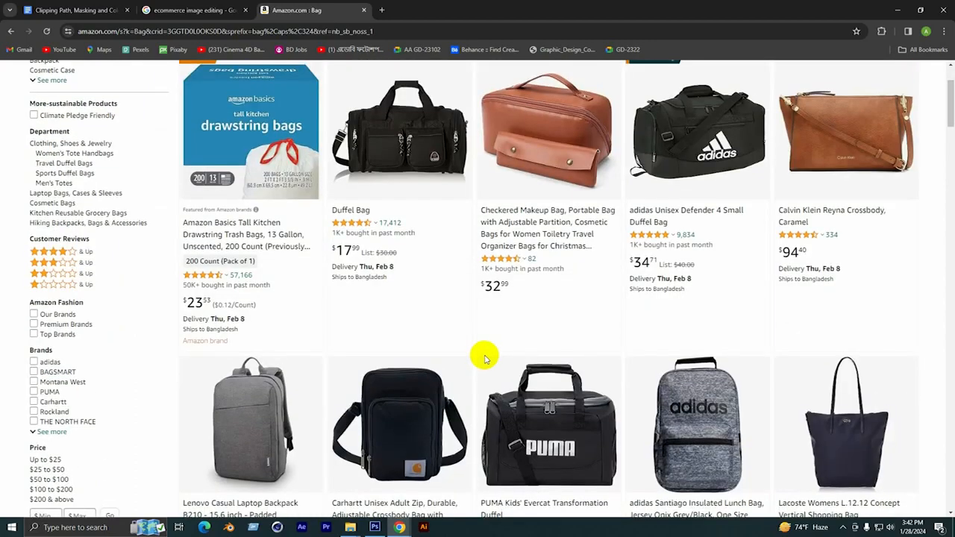
scroll(478, 359, up, 2)
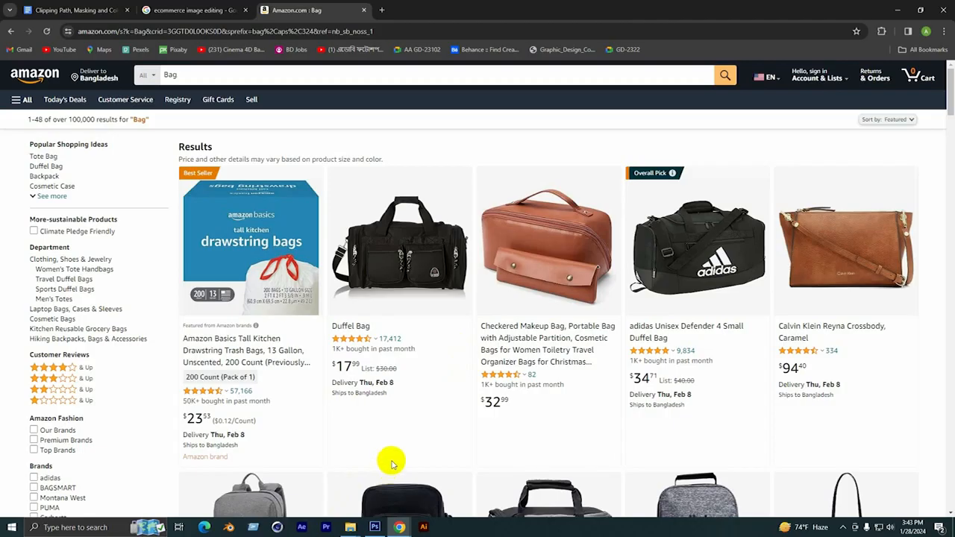
scroll(392, 464, down, 3)
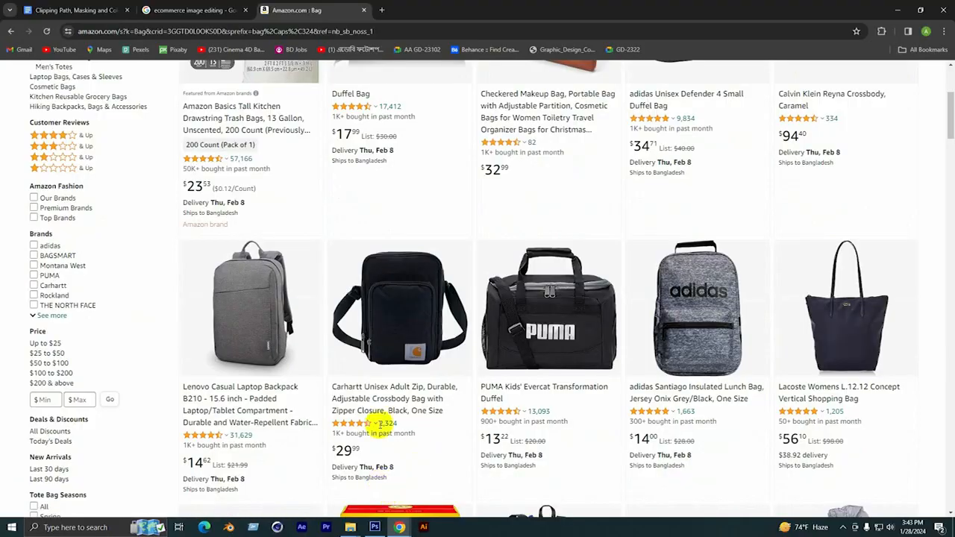
Copy the enlarged Fiverr product photo with the ebay, amazon and eStore logos from the "ecommerce image editing" image results.
click(190, 9)
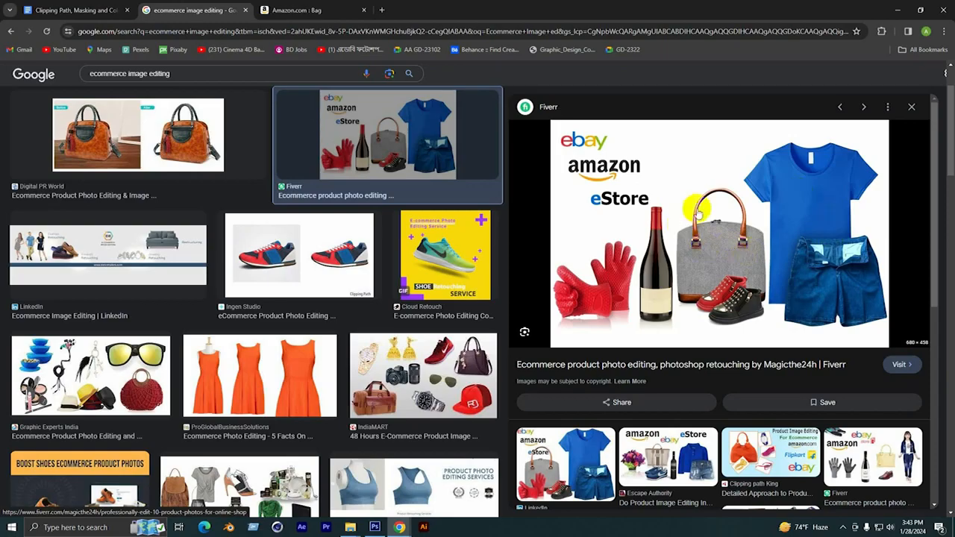
right_click(730, 214)
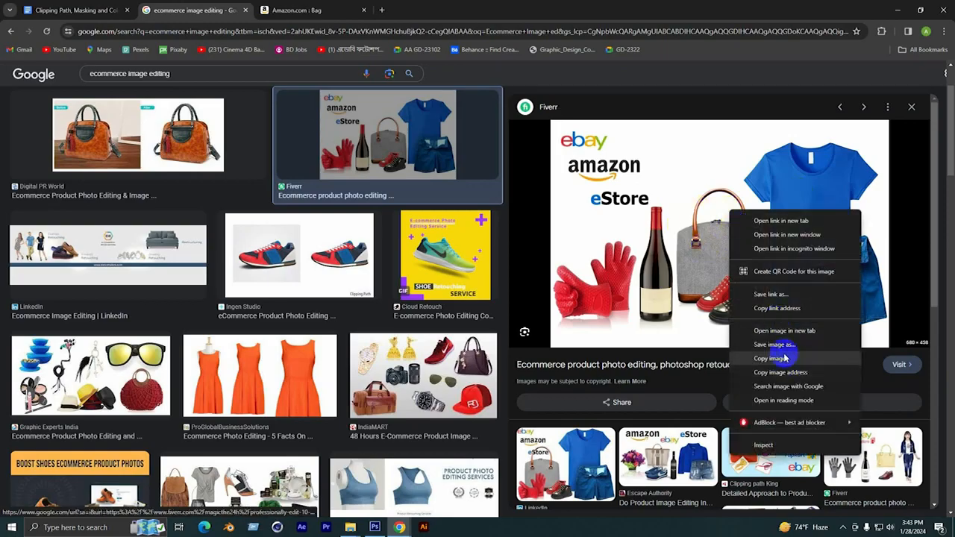
click(782, 360)
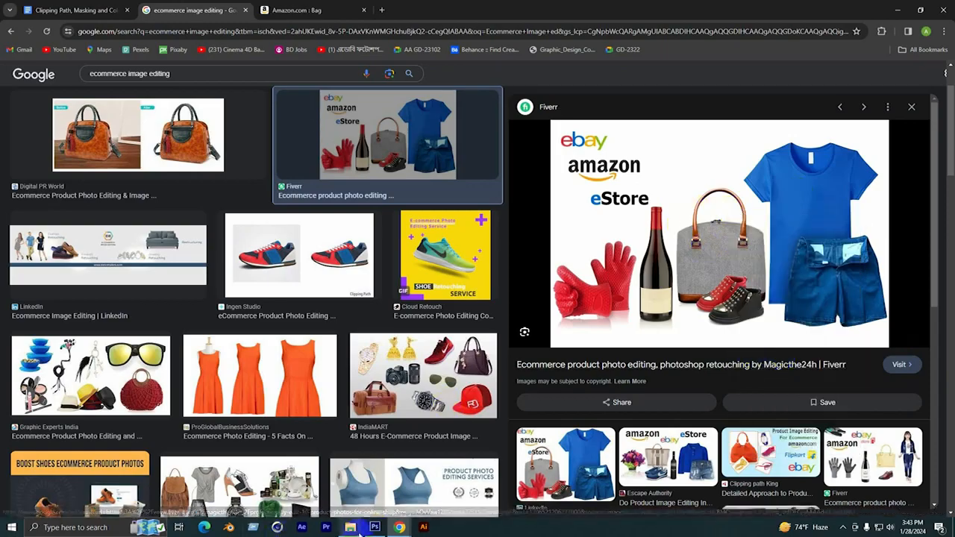
Switch to Photoshop, create a new document and paste the copied e-commerce product image into it.
click(376, 528)
click(28, 7)
click(405, 133)
click(570, 169)
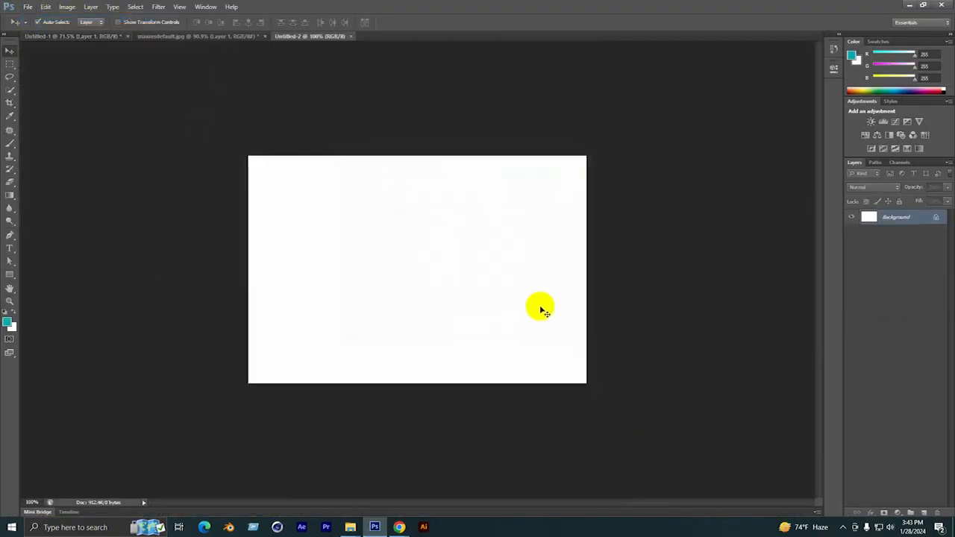
key(ctrl+v)
scroll(418, 298, up, 5)
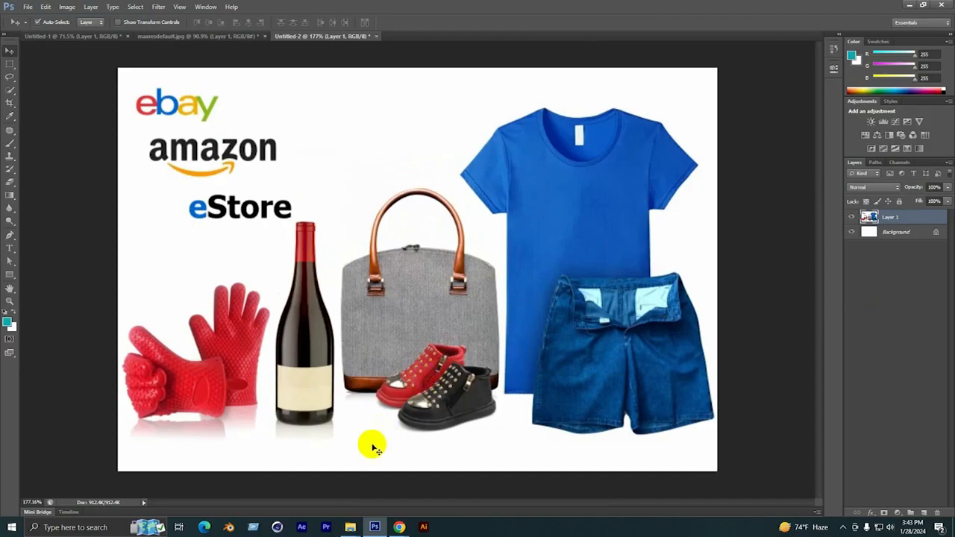
Start a Pen tool path at the tip of the front red glove's thumb and trace its upper edge to the rear glove.
scroll(242, 313, down, 2)
scroll(228, 364, up, 2)
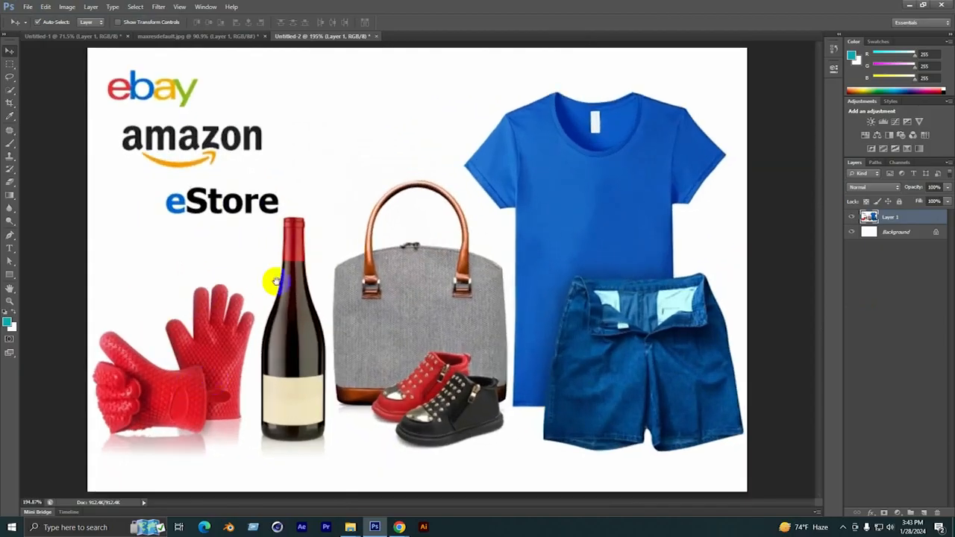
scroll(228, 313, up, 1)
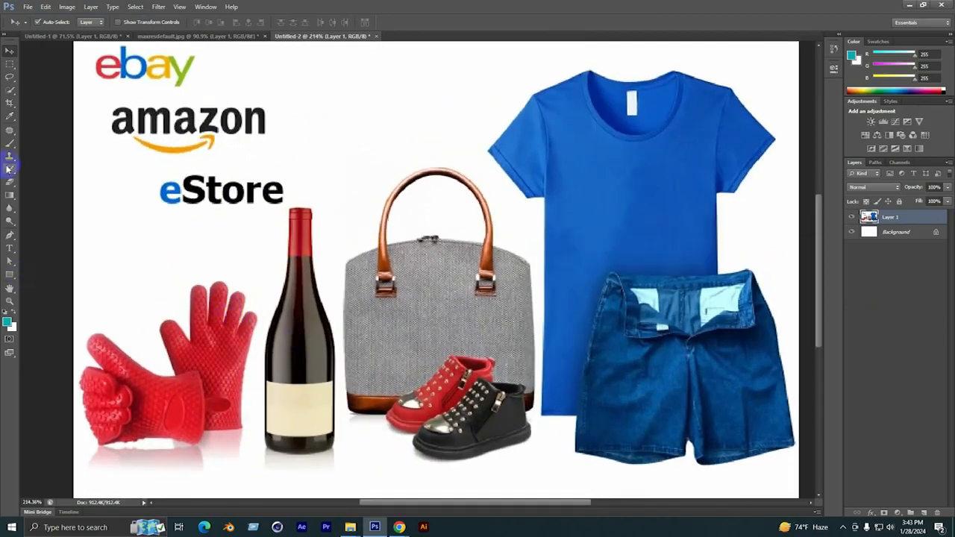
click(10, 235)
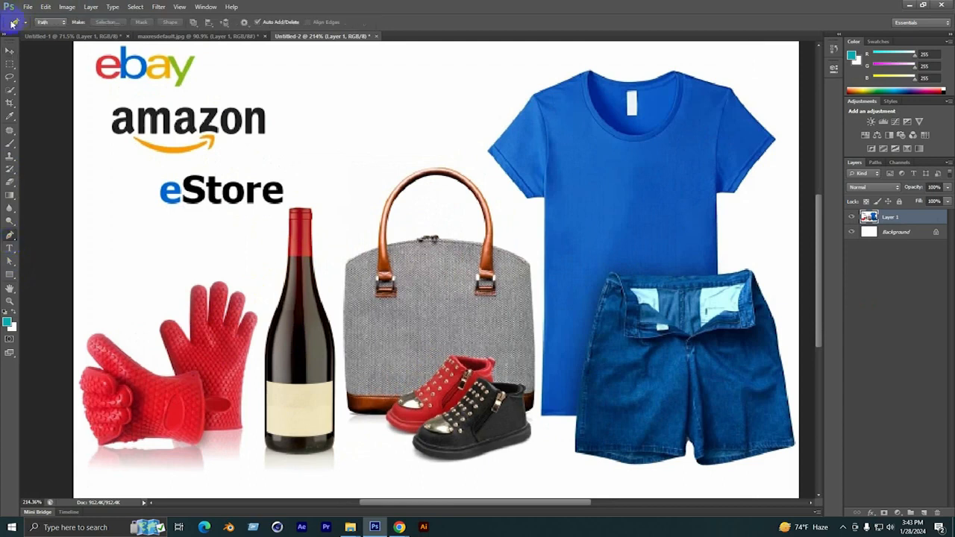
scroll(81, 437, up, 5)
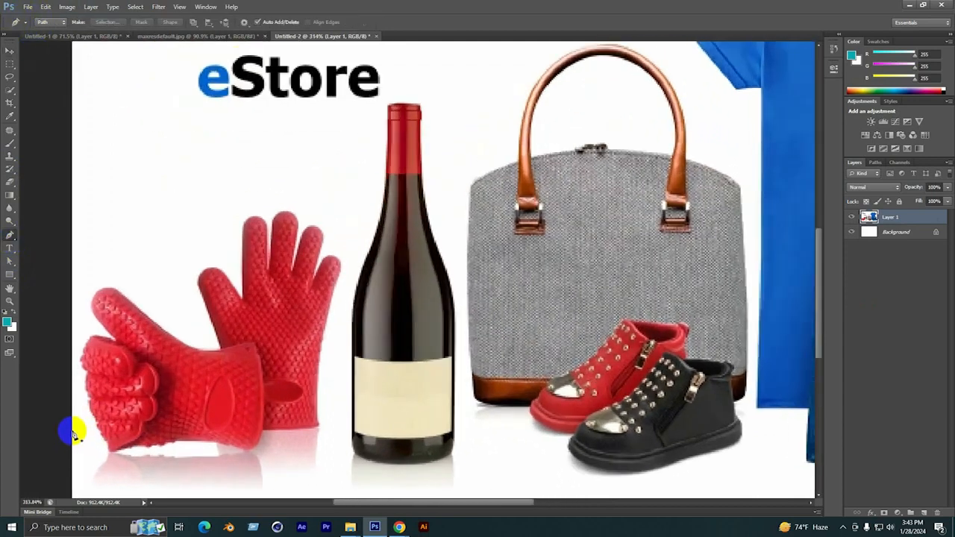
scroll(104, 307, up, 2)
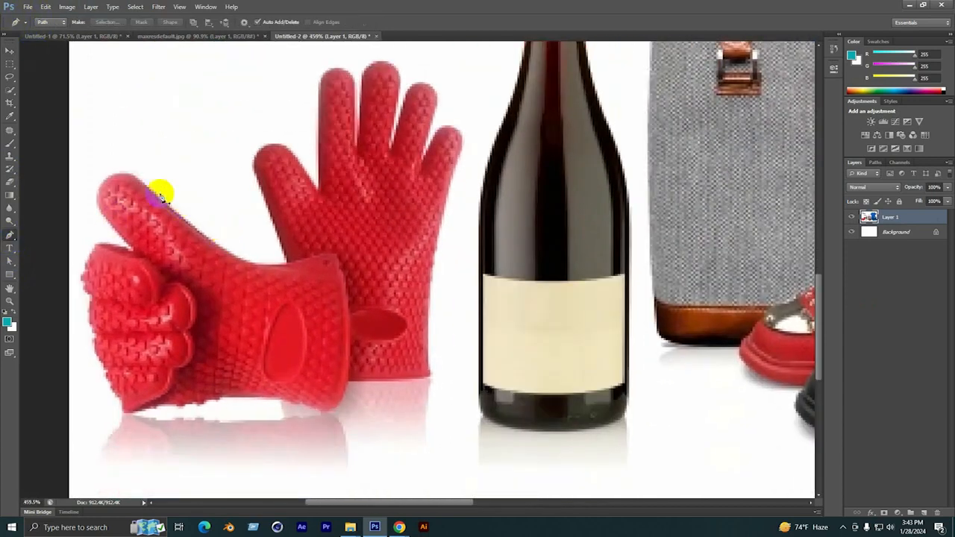
click(131, 176)
scroll(160, 192, up, 2)
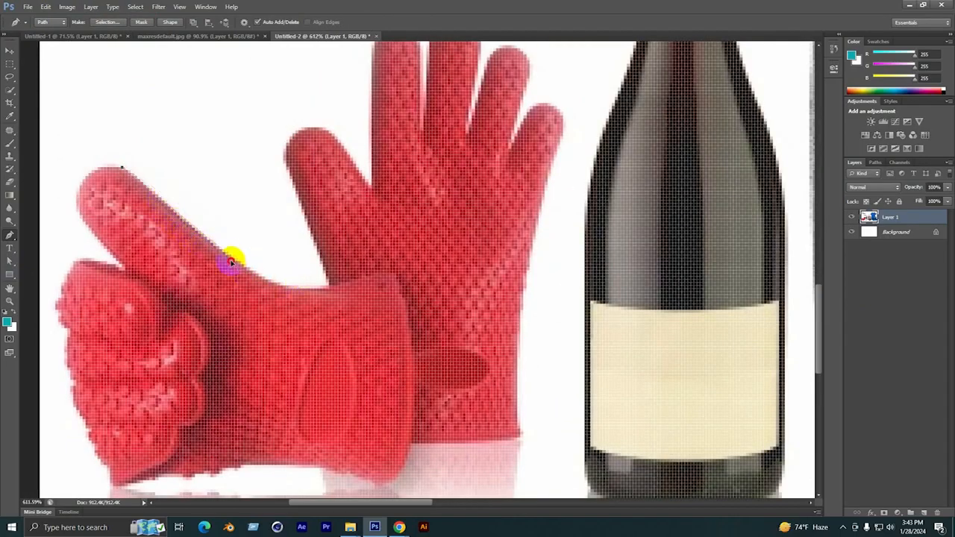
drag(311, 292, 340, 321)
click(332, 282)
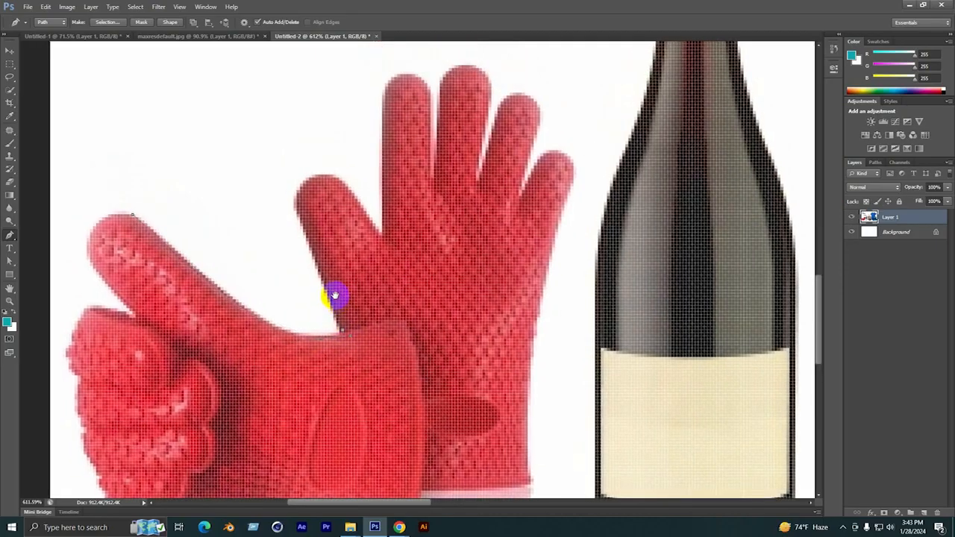
Continue the path around the rear red glove's thumb and index finger, down into the gap before the middle finger.
click(306, 235)
drag(298, 202, 365, 260)
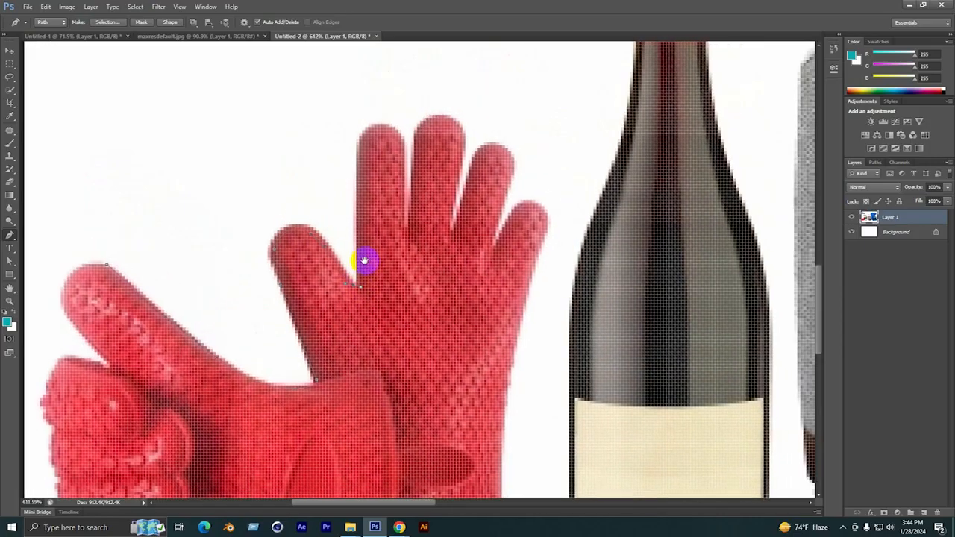
drag(358, 140, 405, 145)
click(402, 216)
drag(410, 214, 409, 205)
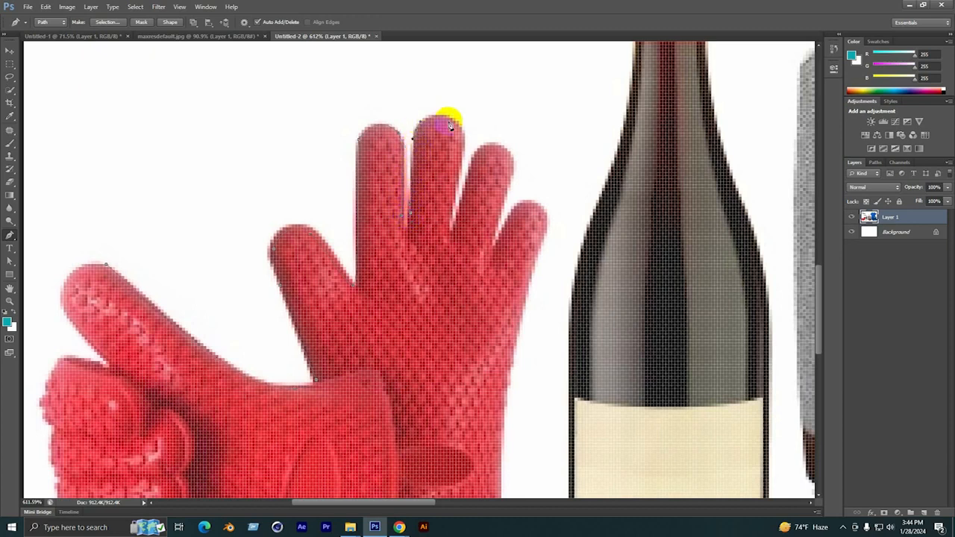
Trace the rear glove's middle, ring and little fingers, following the gaps between them.
drag(453, 122, 463, 134)
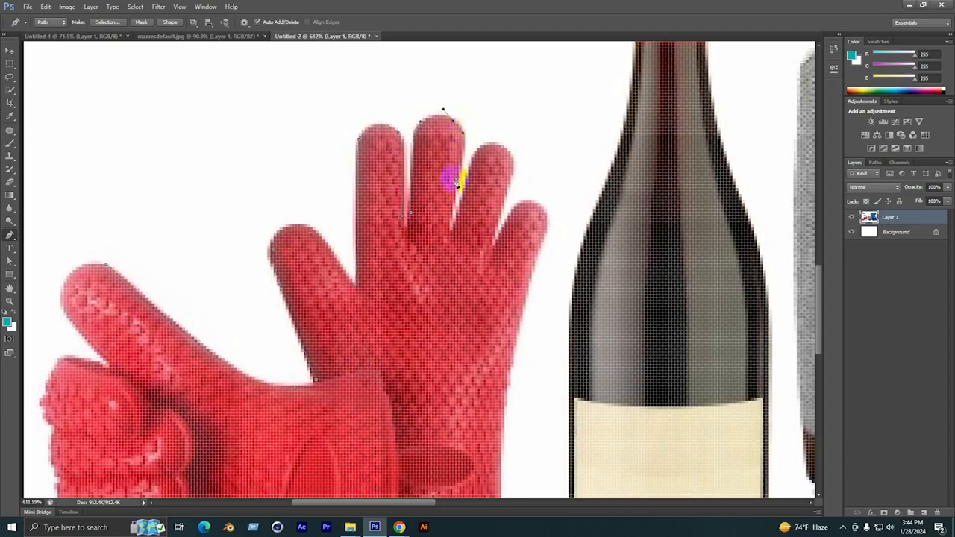
drag(456, 177, 451, 225)
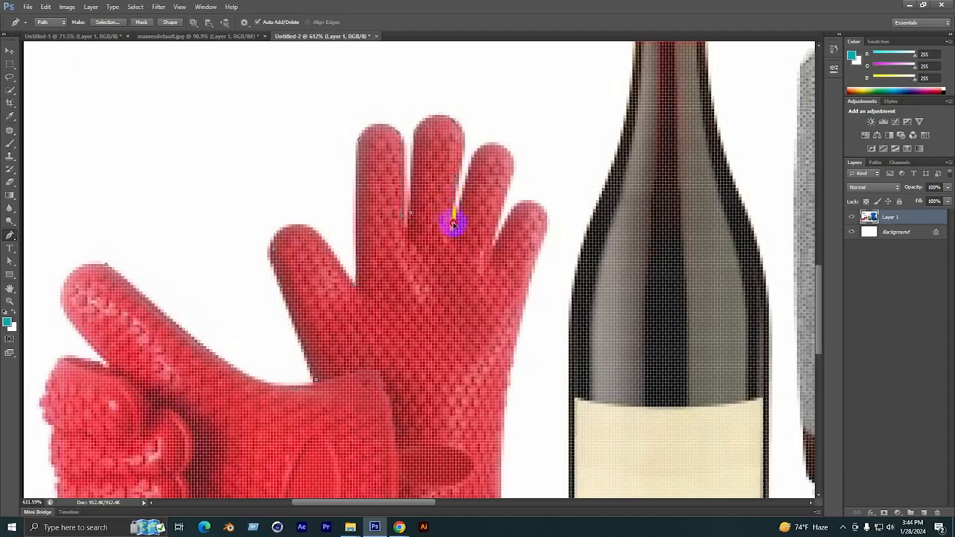
drag(454, 222, 478, 154)
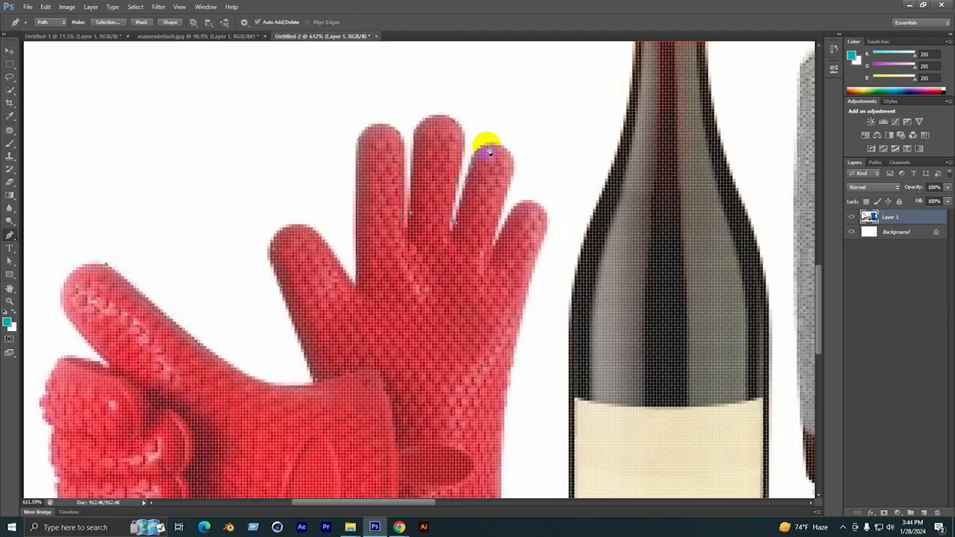
drag(510, 163, 491, 164)
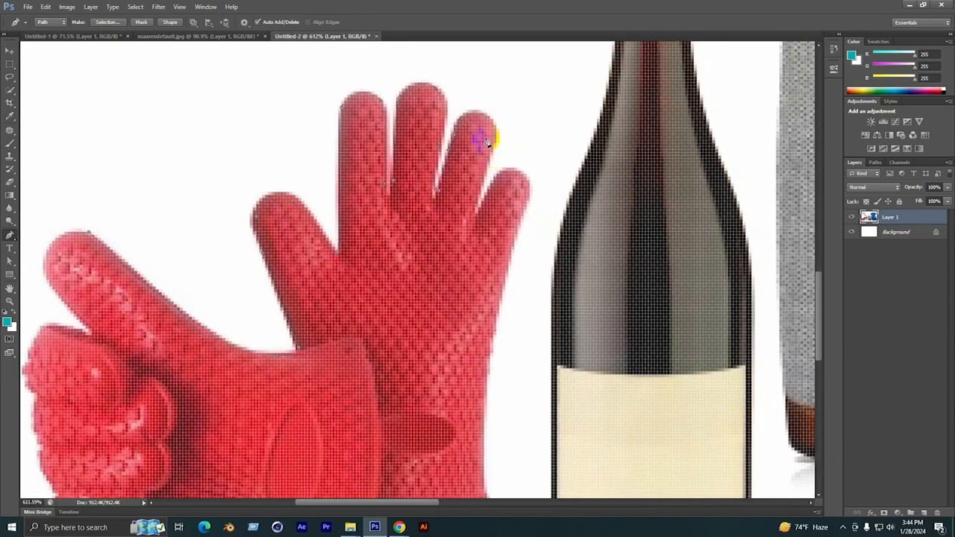
drag(494, 133, 503, 153)
drag(508, 173, 487, 152)
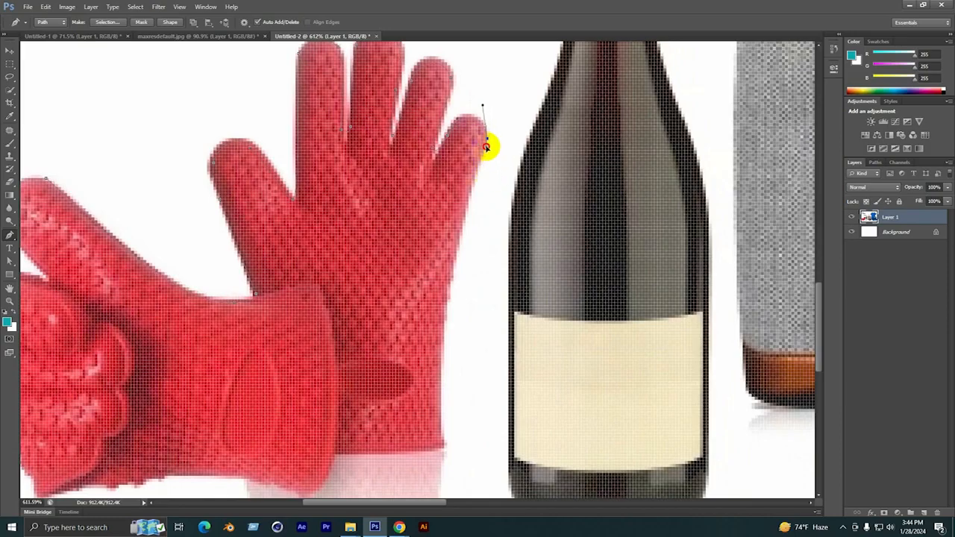
Trace the rear glove's outer side down to its cuff corner and along the cuff's bottom edge to the front glove.
drag(465, 192, 471, 121)
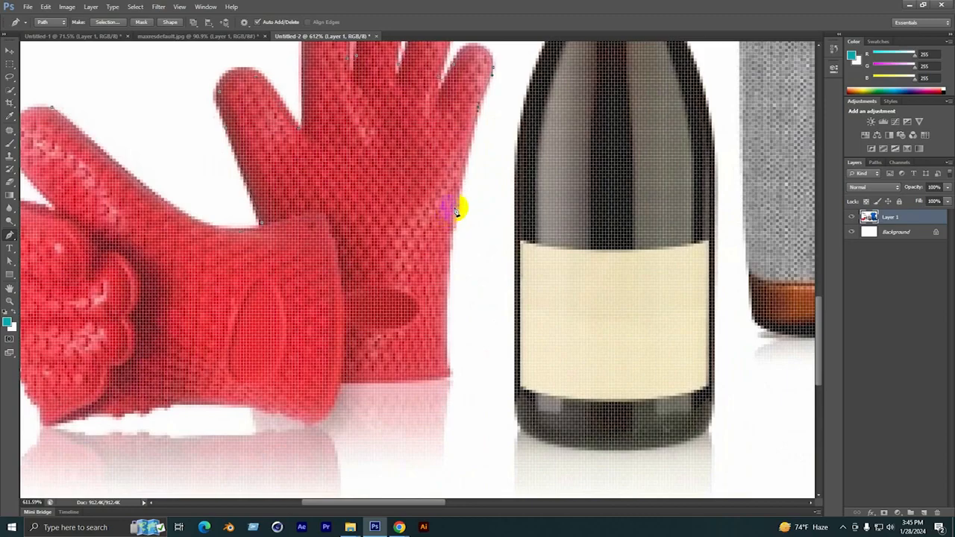
scroll(455, 217, down, 2)
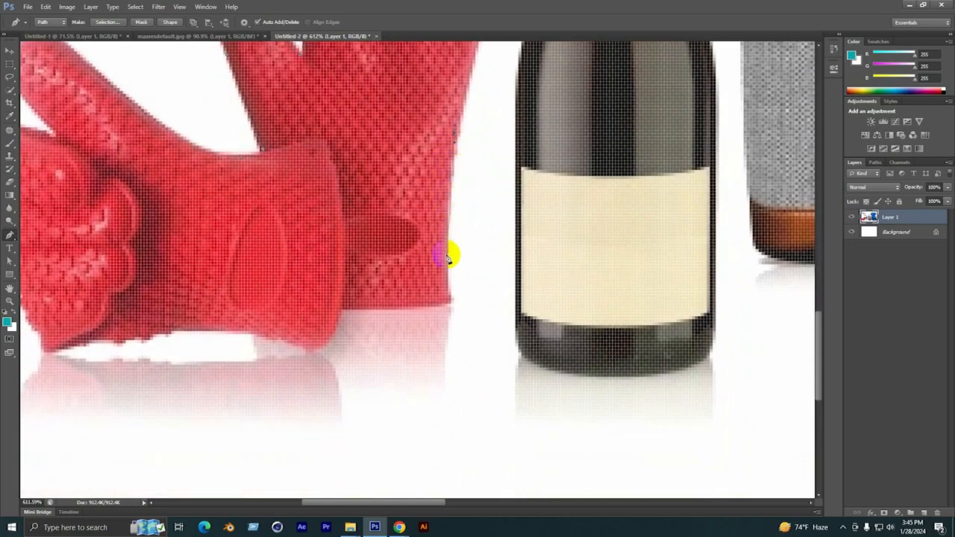
click(449, 300)
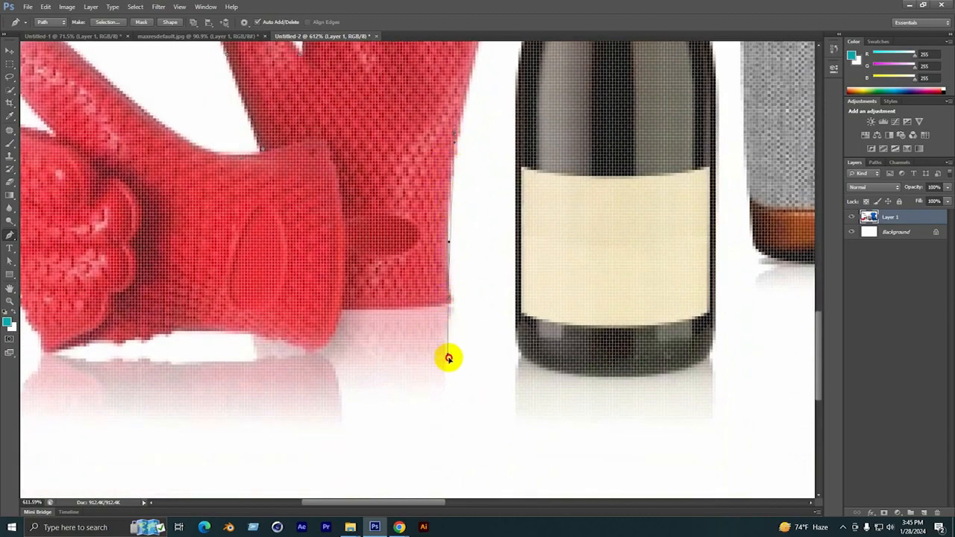
drag(455, 373, 454, 374)
alt+click(449, 301)
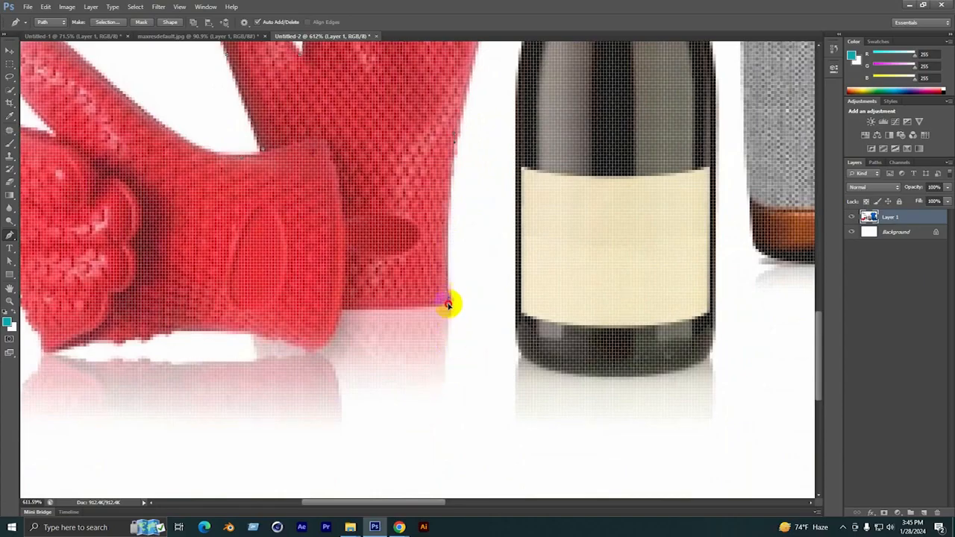
click(345, 308)
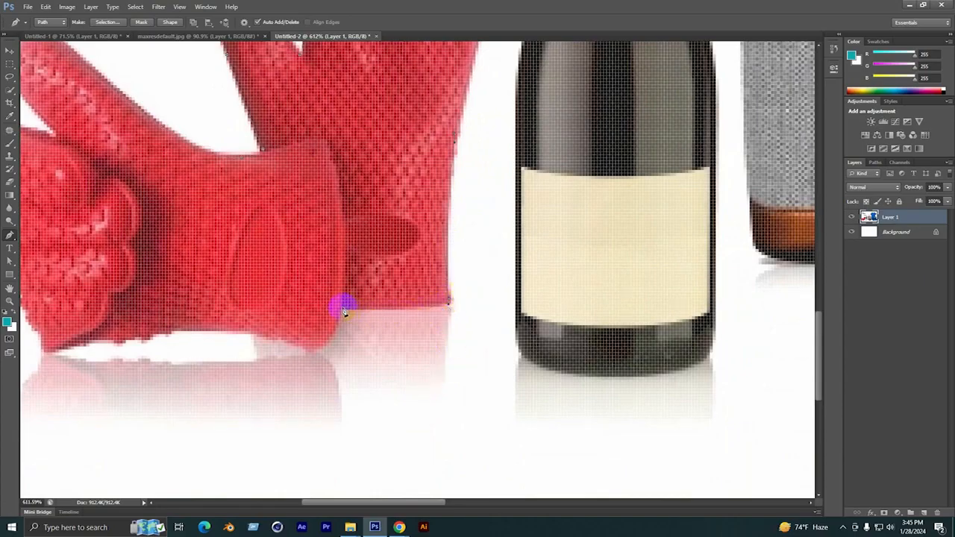
Trace the front glove's cuff corner and jagged lower edge to the lowest tip of its folded fingers.
drag(342, 307, 500, 257)
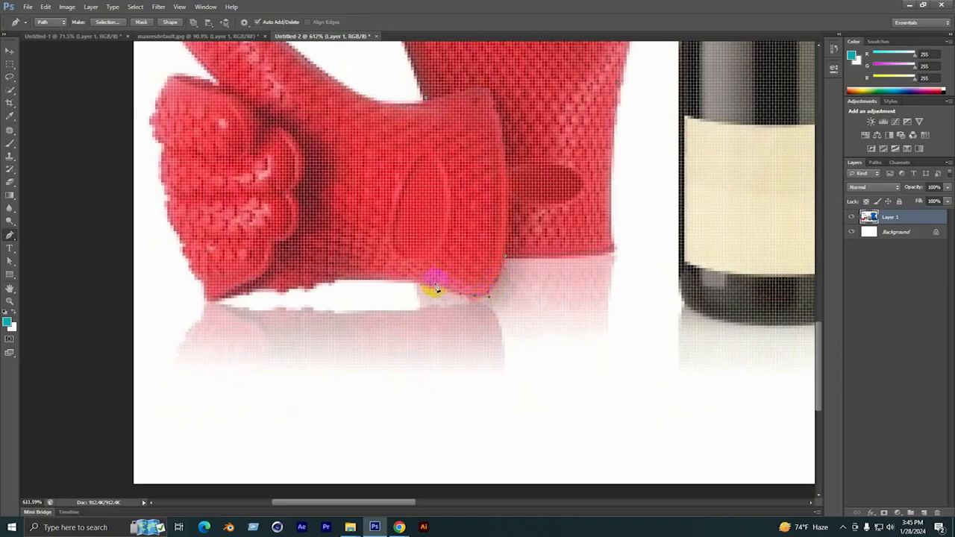
drag(390, 284, 555, 271)
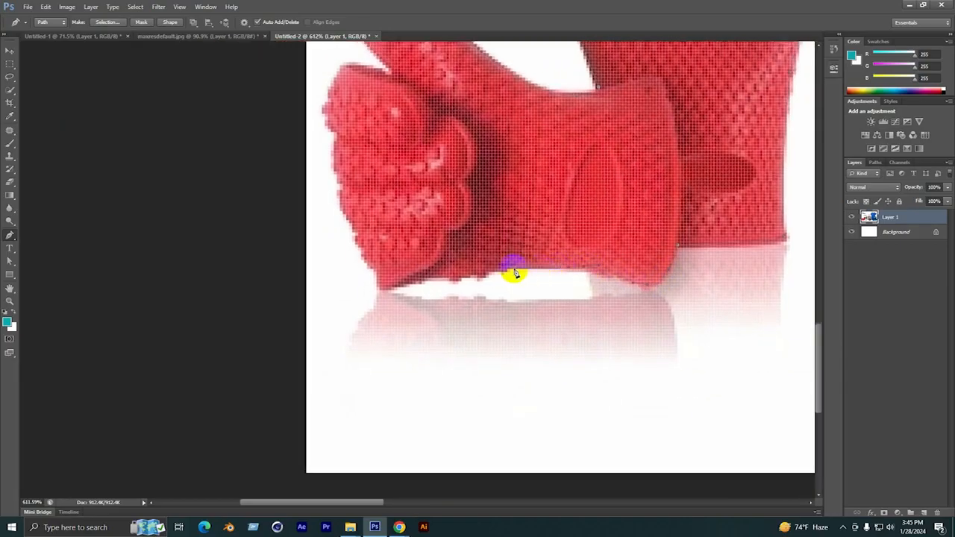
drag(490, 274, 578, 264)
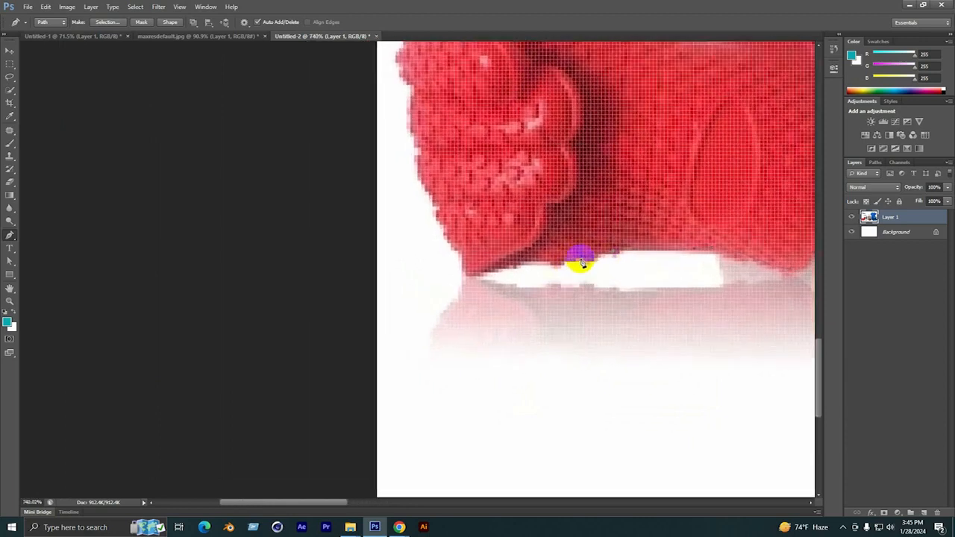
click(589, 262)
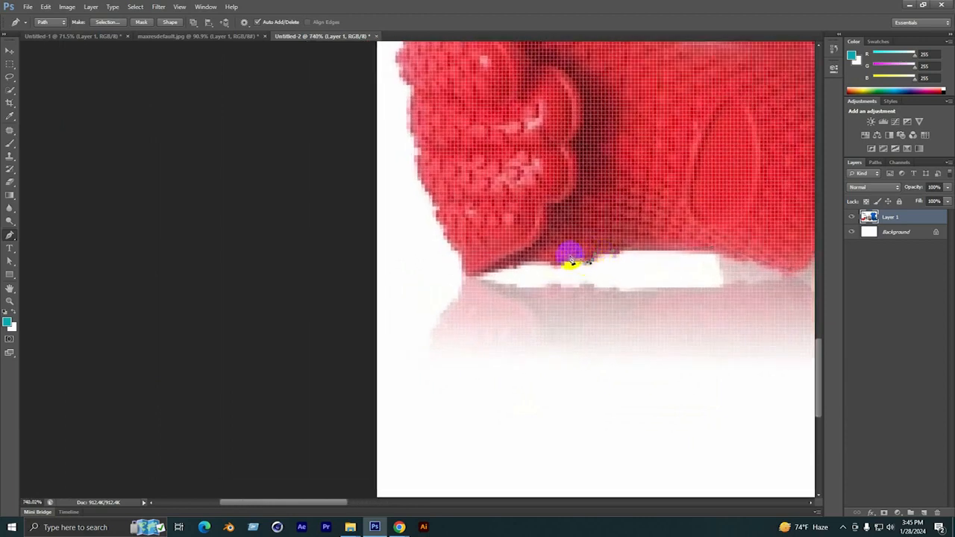
click(572, 259)
click(554, 265)
click(514, 264)
click(491, 273)
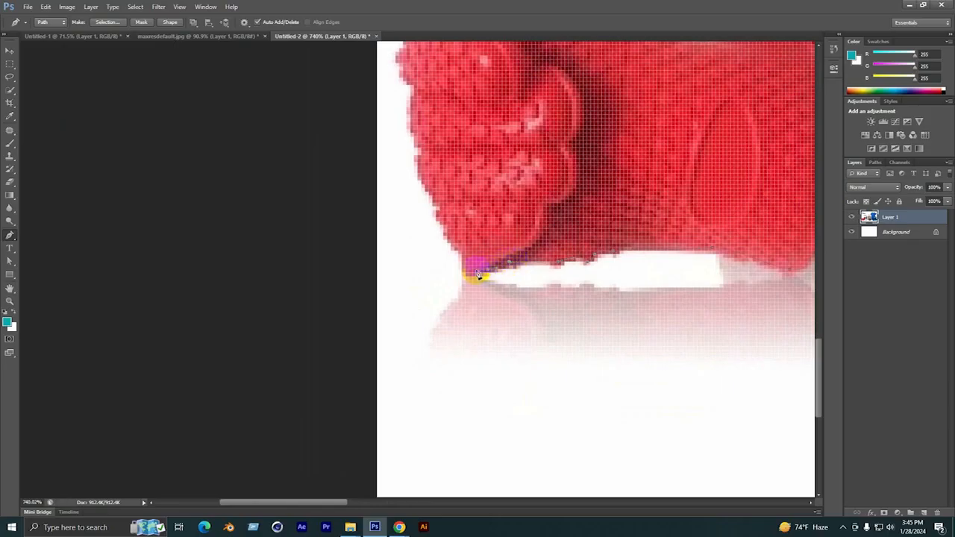
Trace up the front glove's folded fingers and around the underside of its thumb to complete the glove outline.
click(444, 238)
click(443, 229)
drag(443, 229, 481, 296)
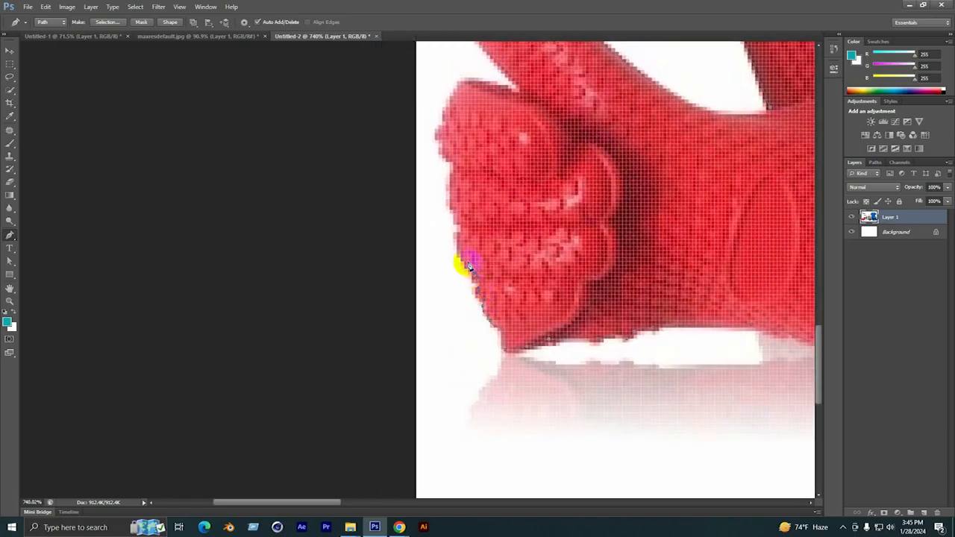
drag(457, 228, 474, 266)
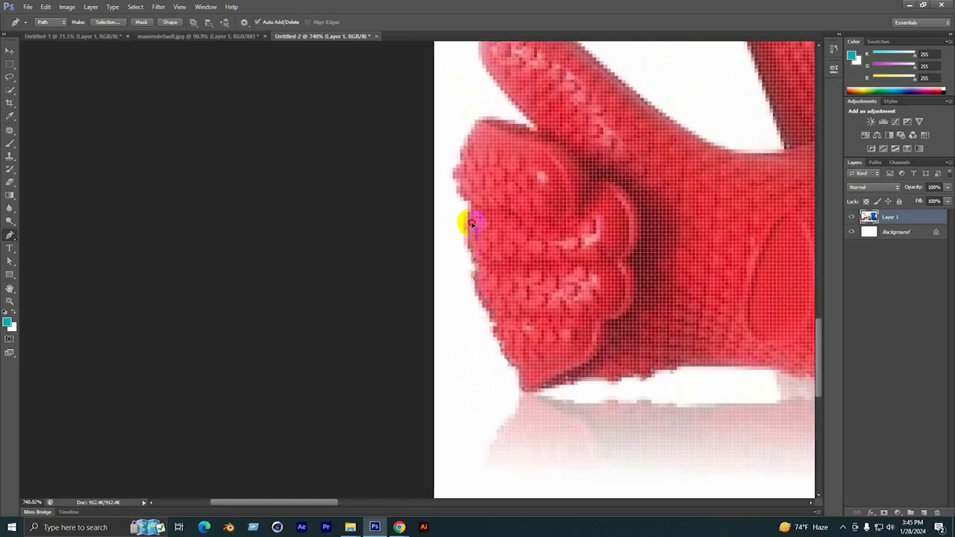
drag(467, 208, 515, 221)
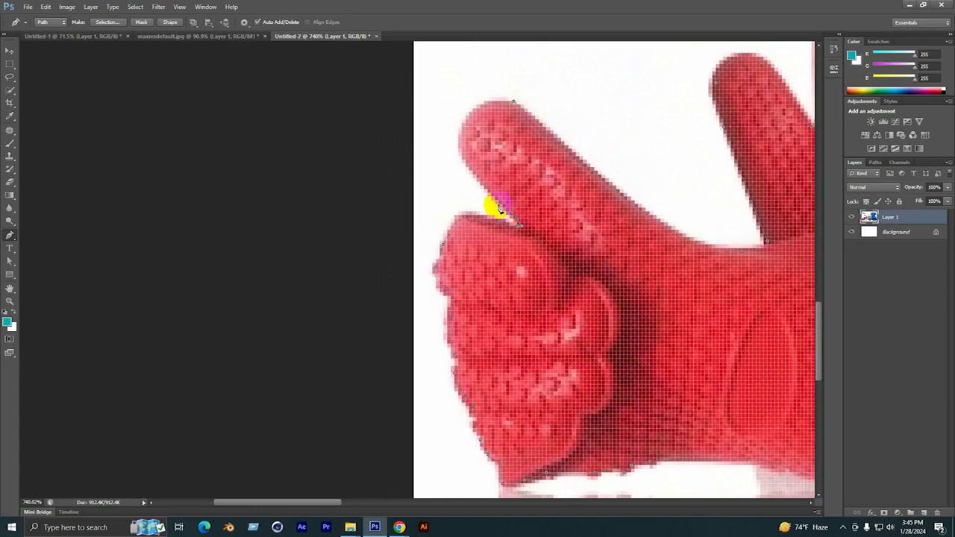
drag(462, 150, 571, 188)
Load the glove work path as a selection, deselect it, and create a new empty path for the wine bottle.
scroll(299, 215, down, 5)
scroll(224, 258, down, 6)
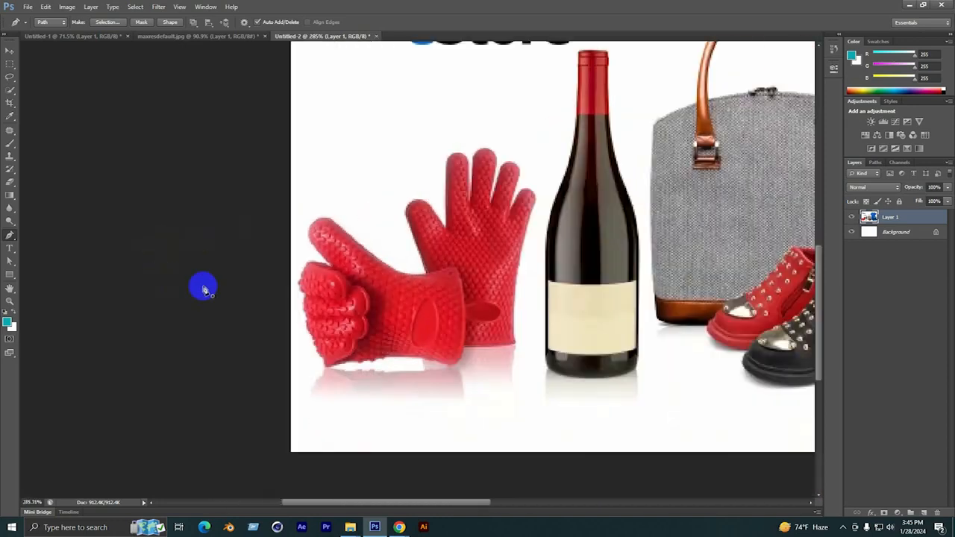
scroll(496, 228, up, 5)
scroll(497, 227, down, 4)
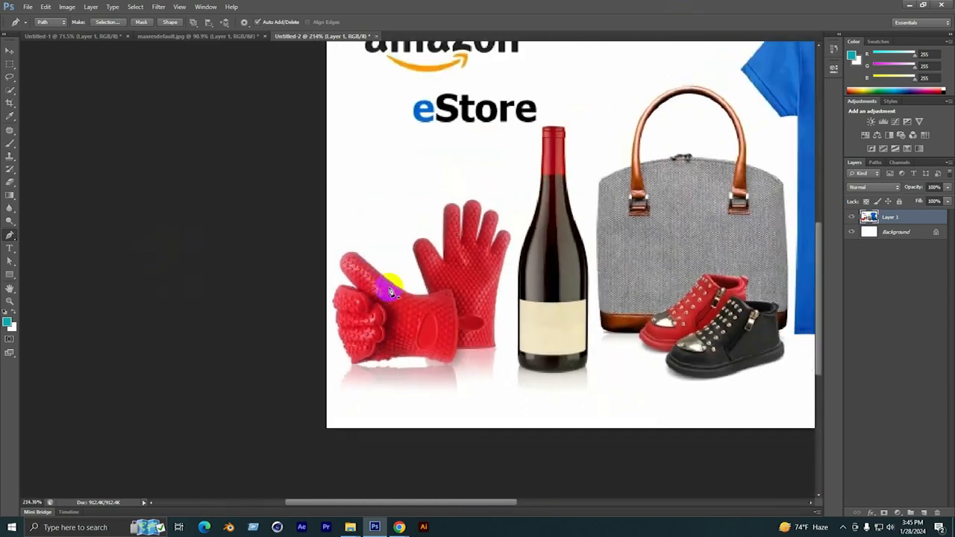
scroll(391, 292, down, 3)
scroll(70, 363, up, 4)
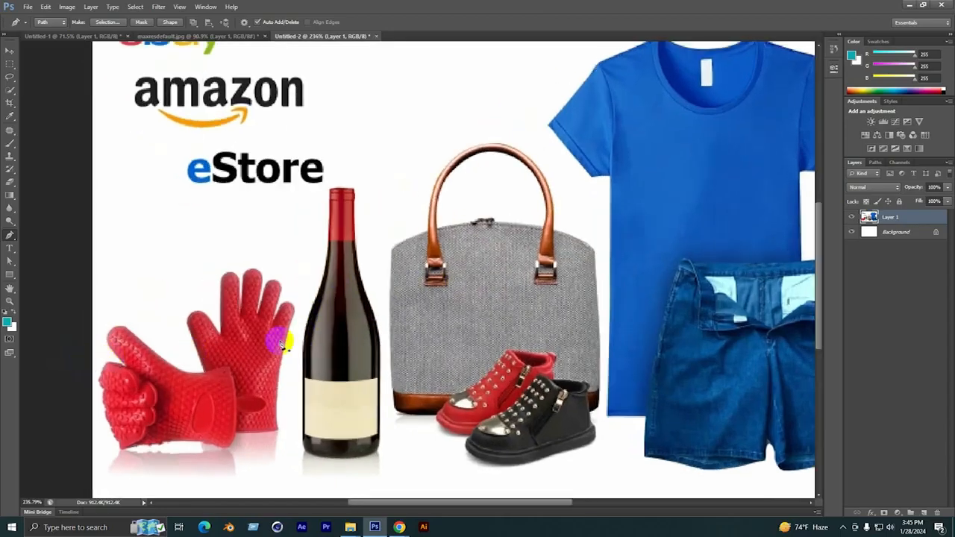
scroll(388, 321, down, 2)
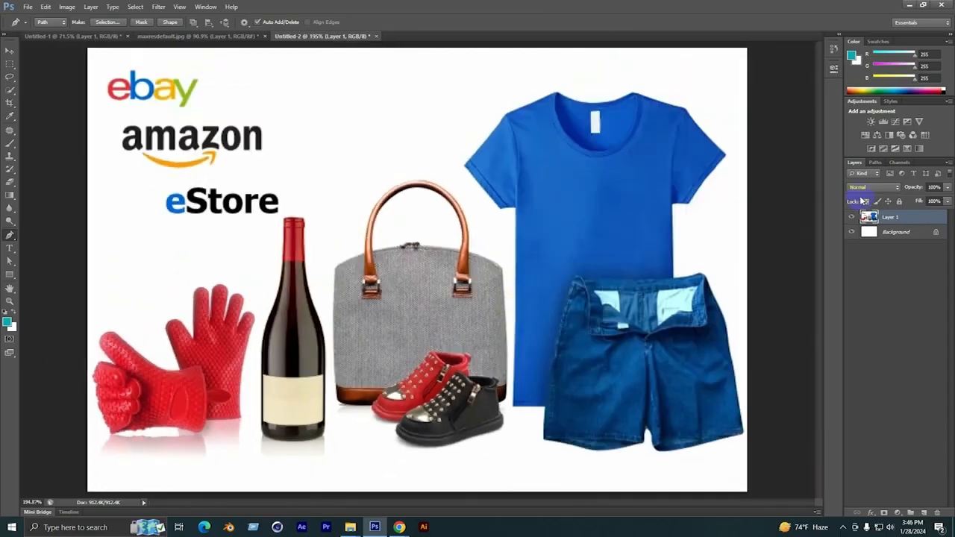
click(876, 162)
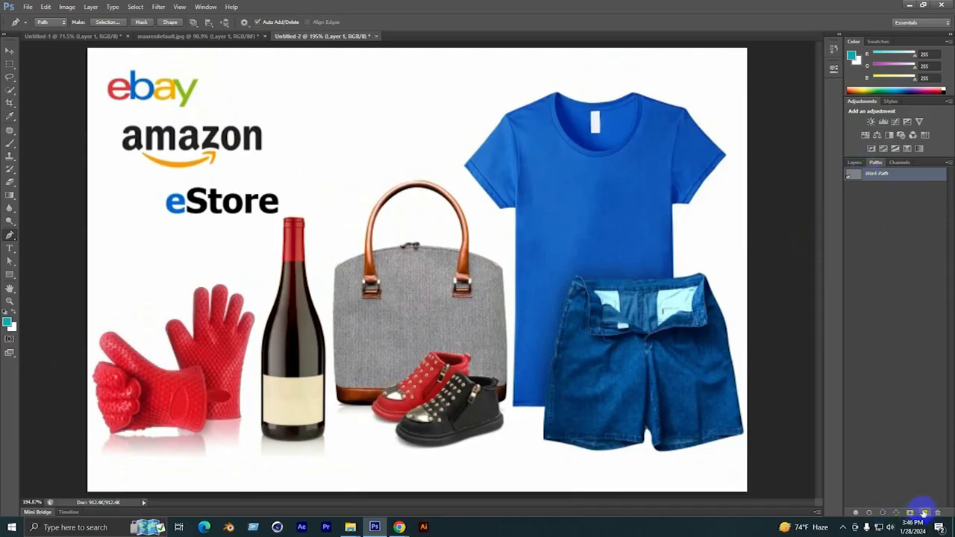
ctrl+click(848, 174)
key(ctrl+d)
click(923, 512)
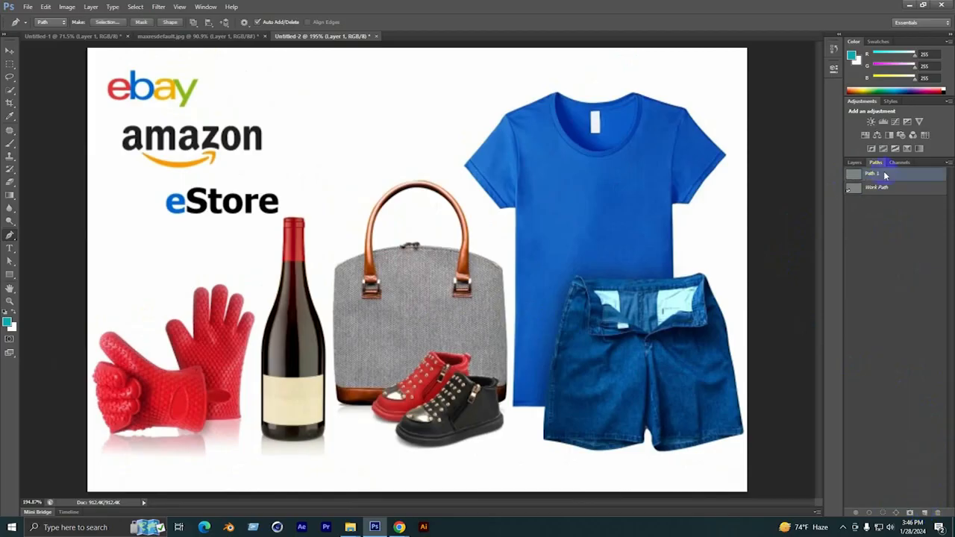
Start a Pen tool path at the wine bottle's base on the glove side and trace its straight side up to the shoulder.
scroll(241, 336, up, 3)
scroll(260, 376, down, 2)
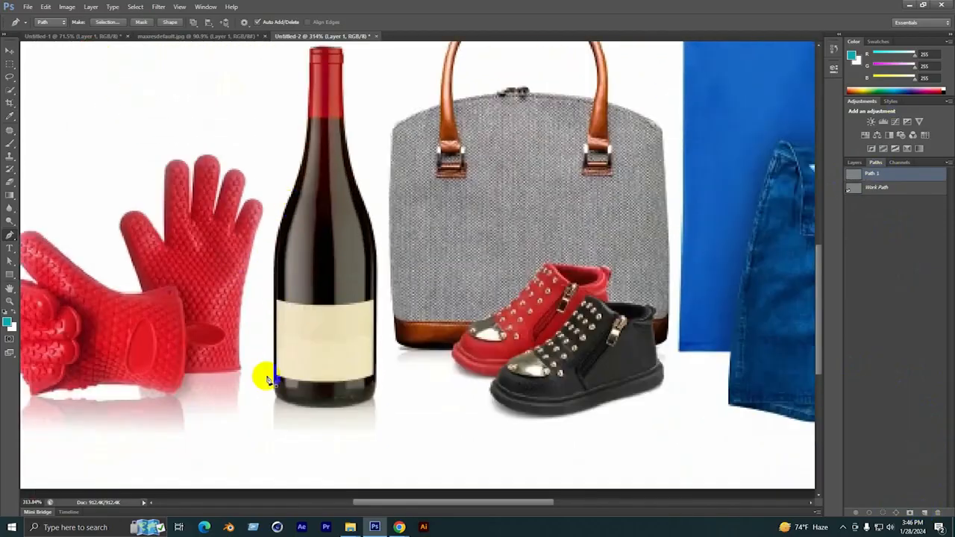
scroll(265, 385, up, 2)
click(271, 382)
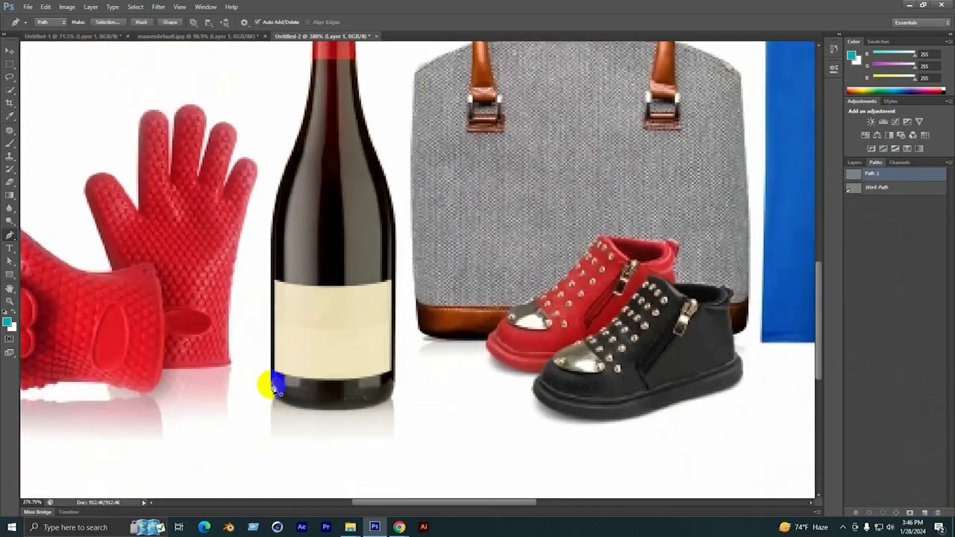
click(273, 212)
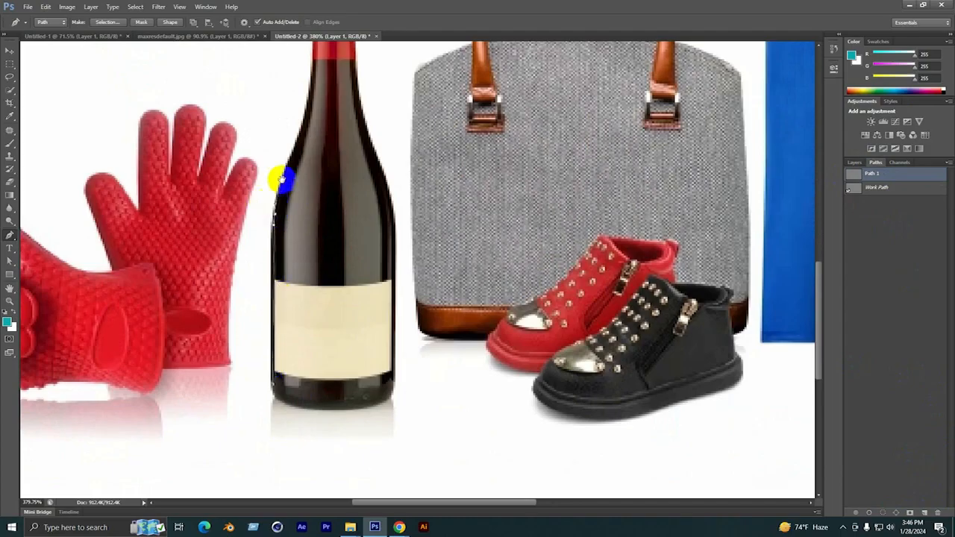
drag(274, 173, 231, 369)
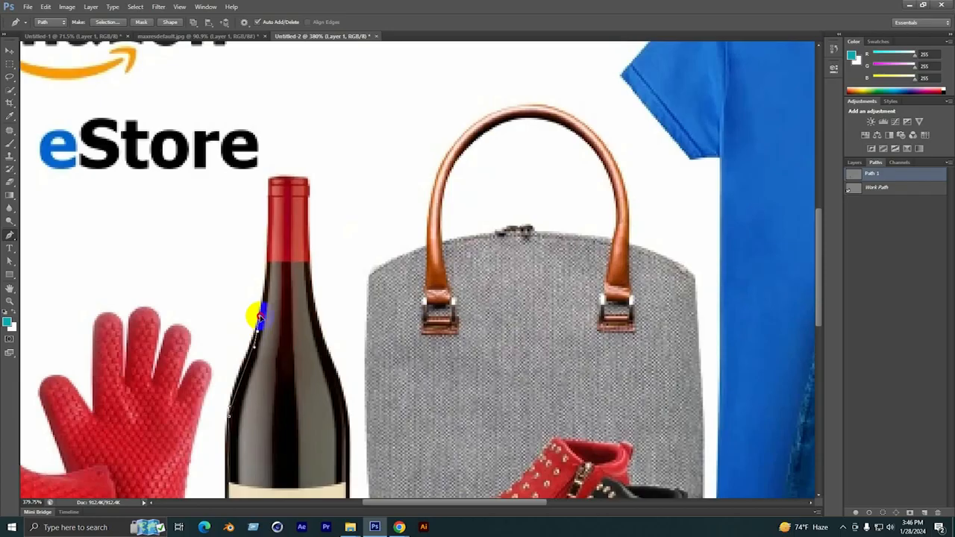
Trace the bottle's glove-side shoulder and neck up to the red cap and across the cap's top edge.
click(246, 356)
drag(245, 357, 254, 343)
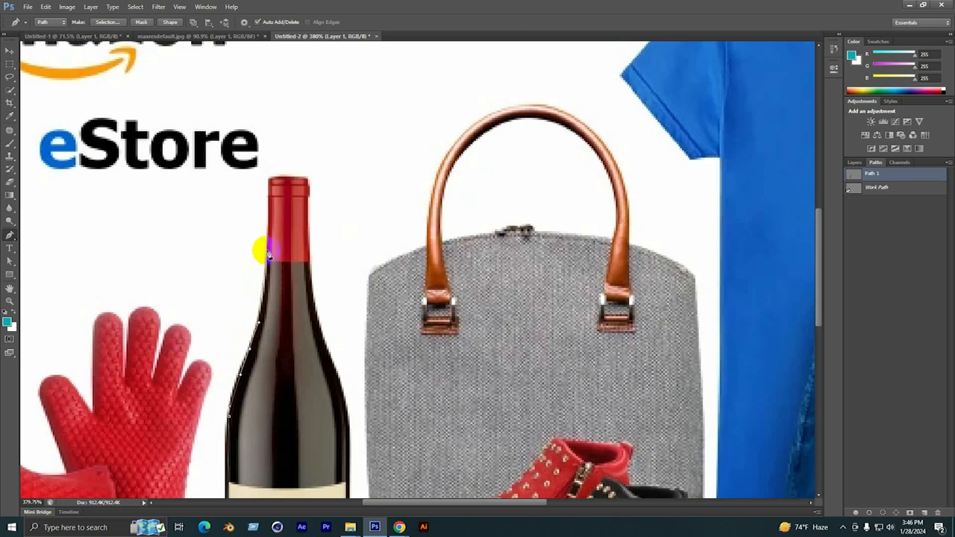
drag(269, 247, 267, 222)
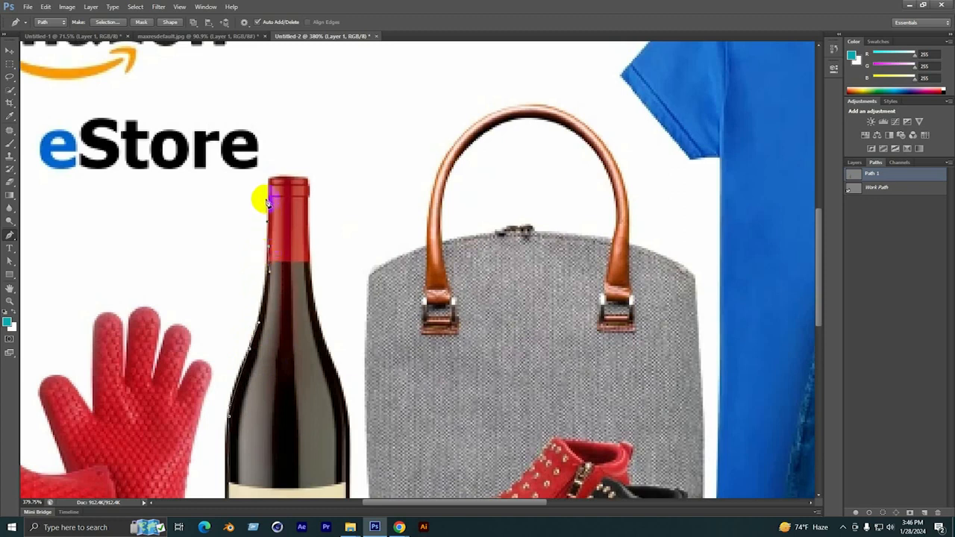
scroll(270, 183, up, 2)
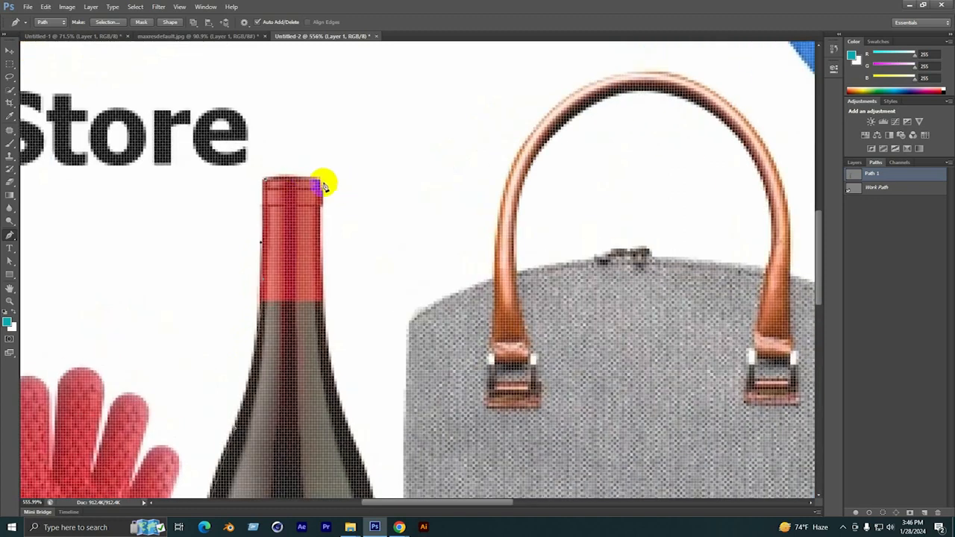
mouse_move(319, 181)
mouse_down()
mouse_move(317, 213)
mouse_move(305, 171)
mouse_up()
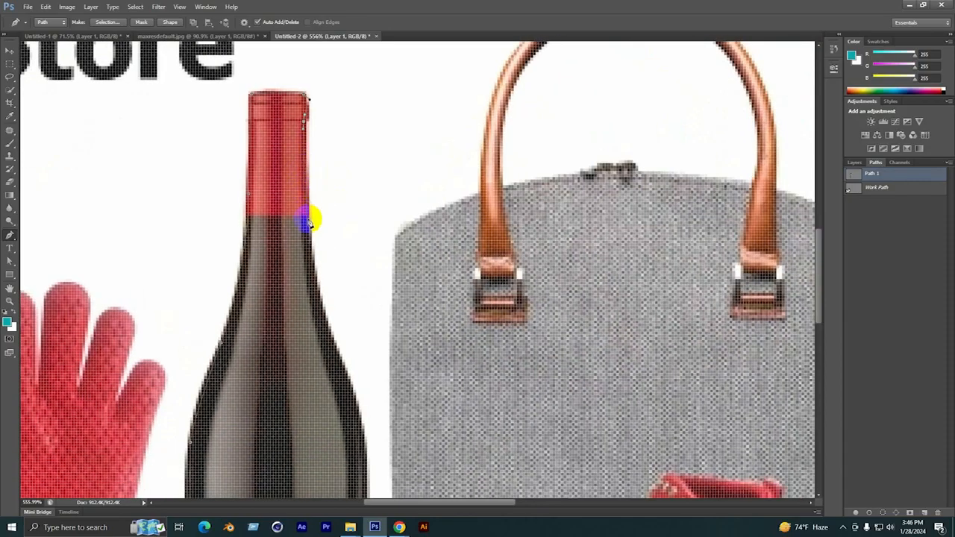
Trace the wine bottle's bag-side neck, shoulder and straight side down to the base with the Pen tool.
drag(310, 299, 293, 163)
drag(317, 218, 330, 249)
drag(325, 262, 316, 167)
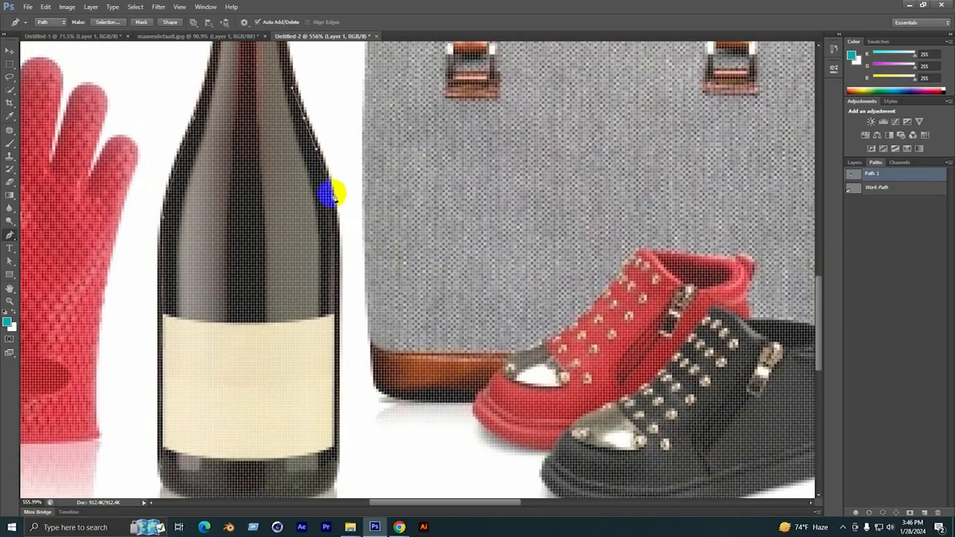
drag(333, 261, 348, 143)
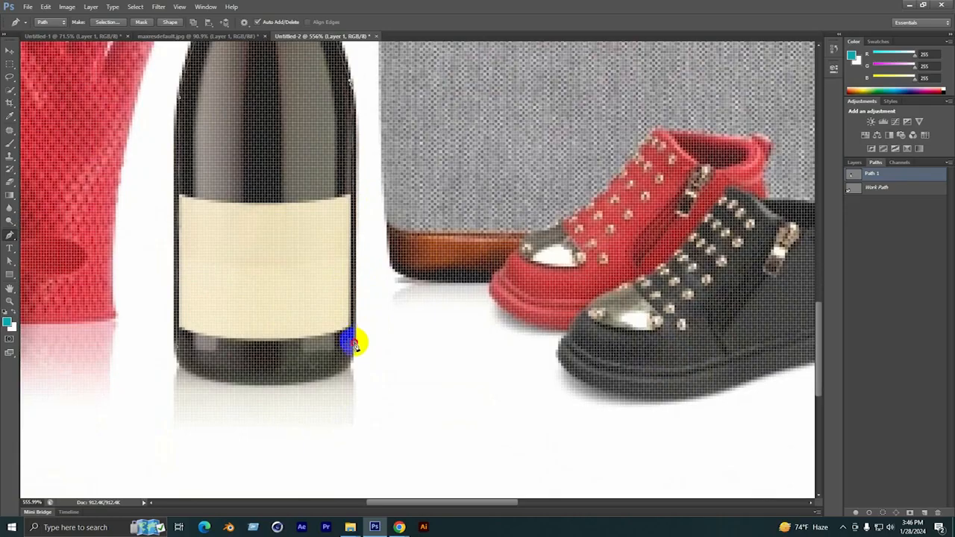
Trace the bottle's rounded base back to the glove-side starting point and close the path.
drag(347, 356, 384, 292)
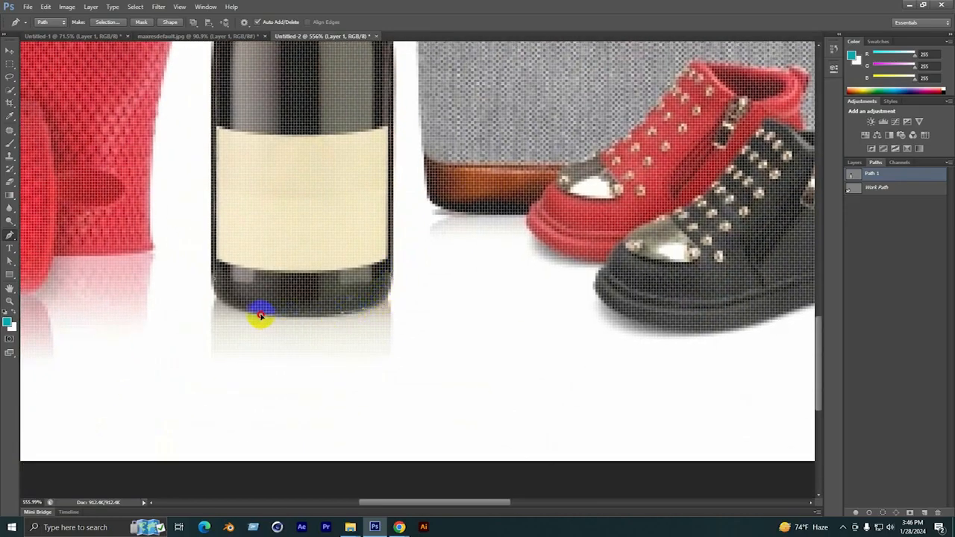
drag(249, 312, 216, 295)
alt+click(215, 289)
scroll(199, 363, down, 5)
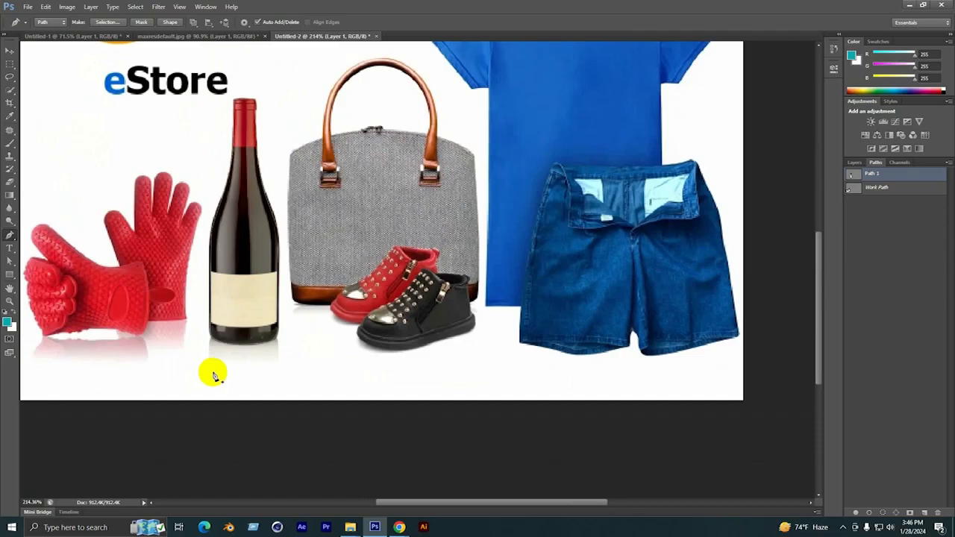
scroll(215, 355, down, 1)
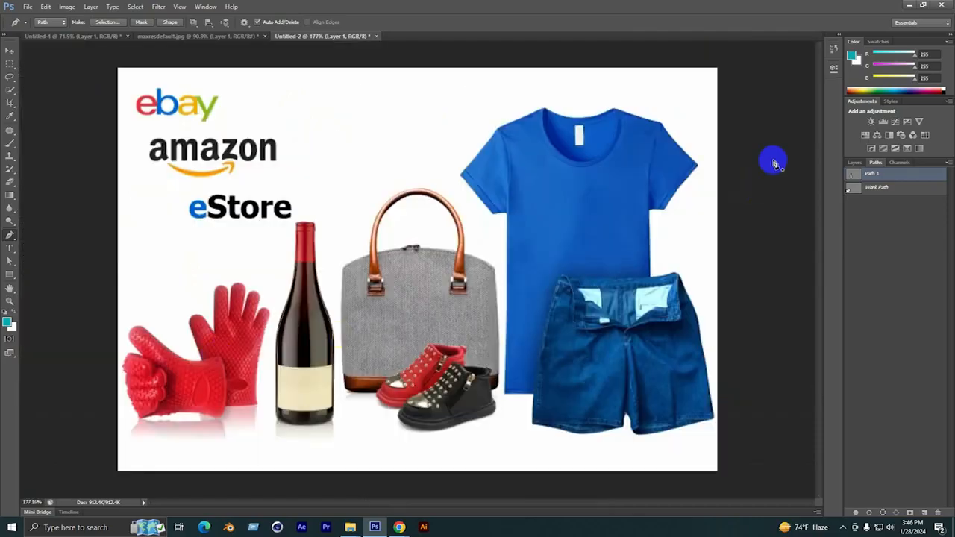
Create a new path for the handbag and trace from its bottle-side top corner to the foot of the handle.
click(926, 512)
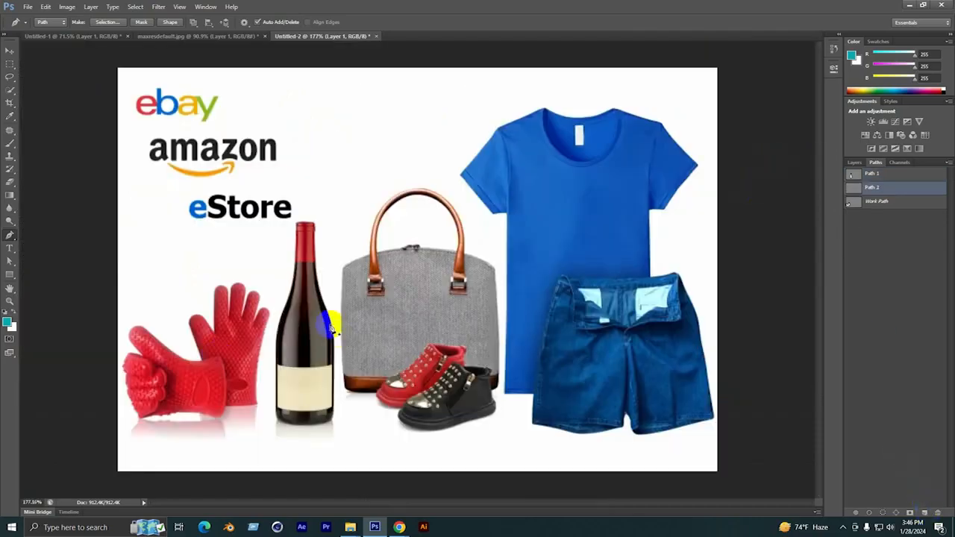
scroll(332, 317, up, 3)
scroll(332, 257, up, 1)
click(316, 251)
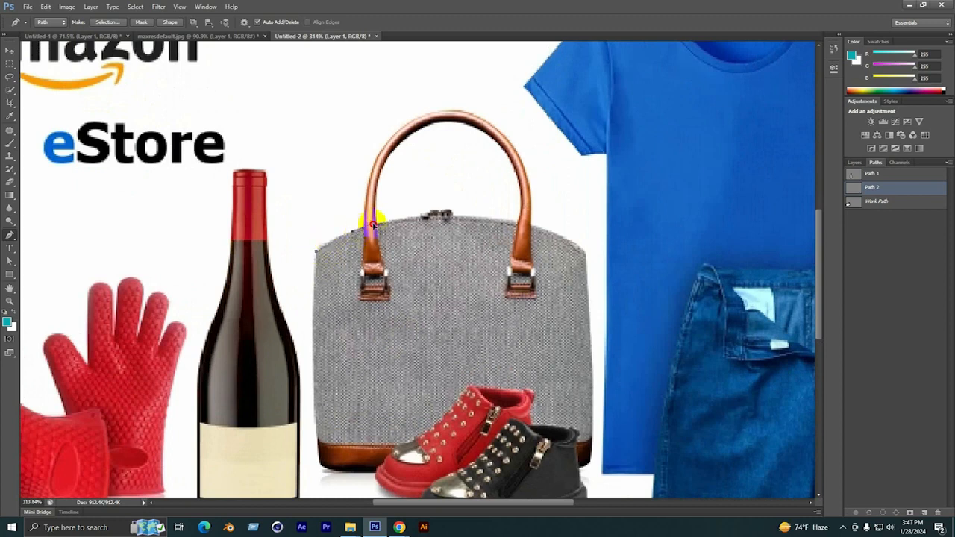
drag(378, 171, 313, 231)
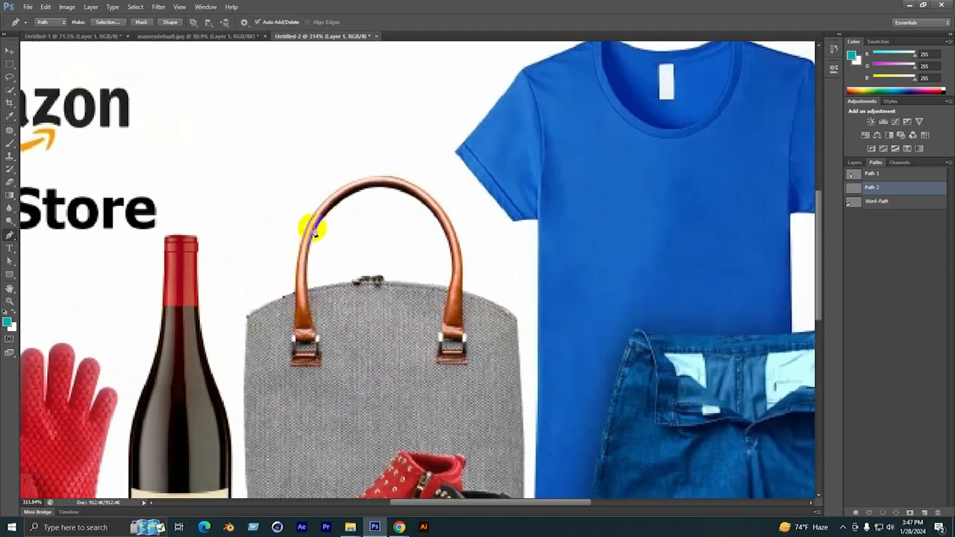
Trace the outer edge of the bag handle over its arch and down the shirt side.
scroll(314, 231, up, 2)
drag(338, 183, 365, 166)
drag(318, 208, 291, 216)
scroll(426, 171, up, 1)
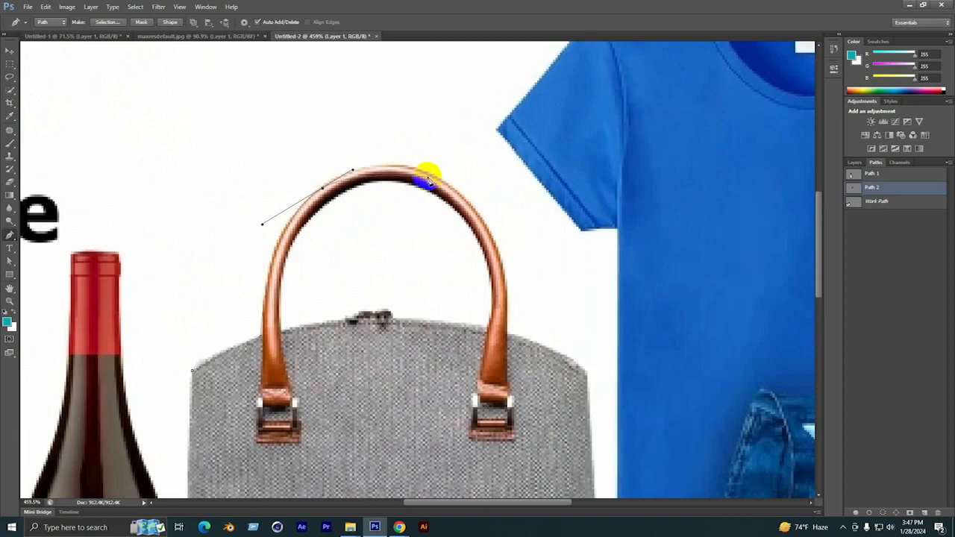
drag(437, 176, 474, 207)
drag(490, 248, 437, 218)
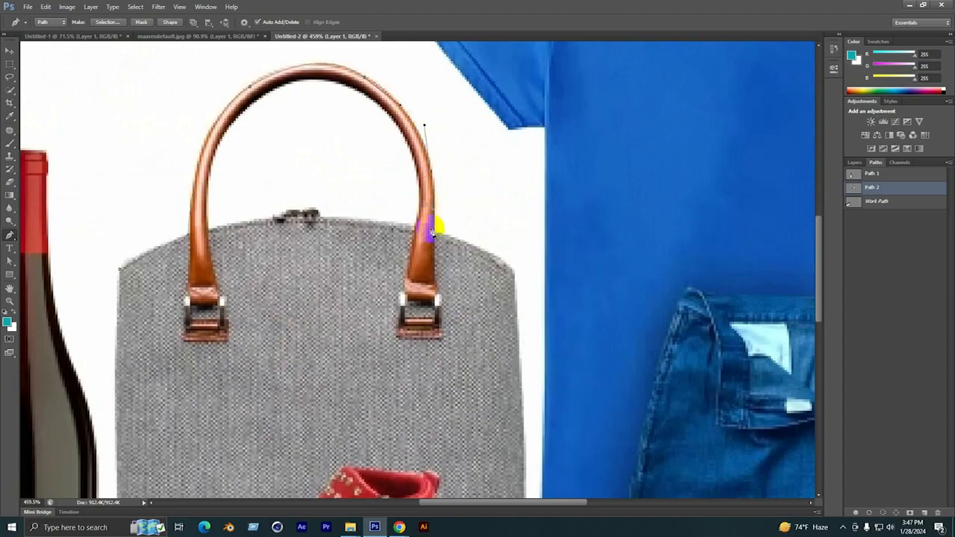
Trace from the handle's foot around the bag's shirt-side top corner and down its side to the black shoe.
drag(433, 232, 299, 136)
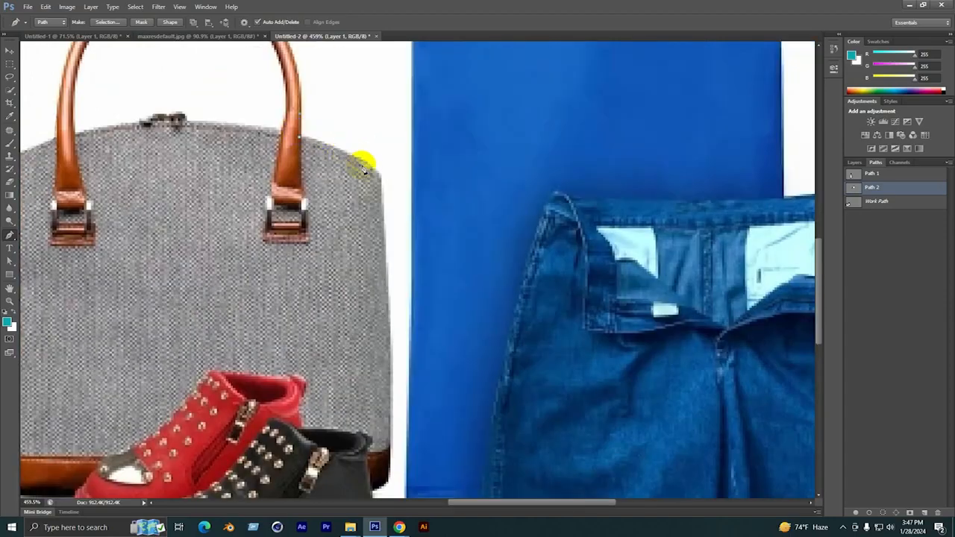
drag(385, 196, 388, 201)
scroll(387, 396, down, 5)
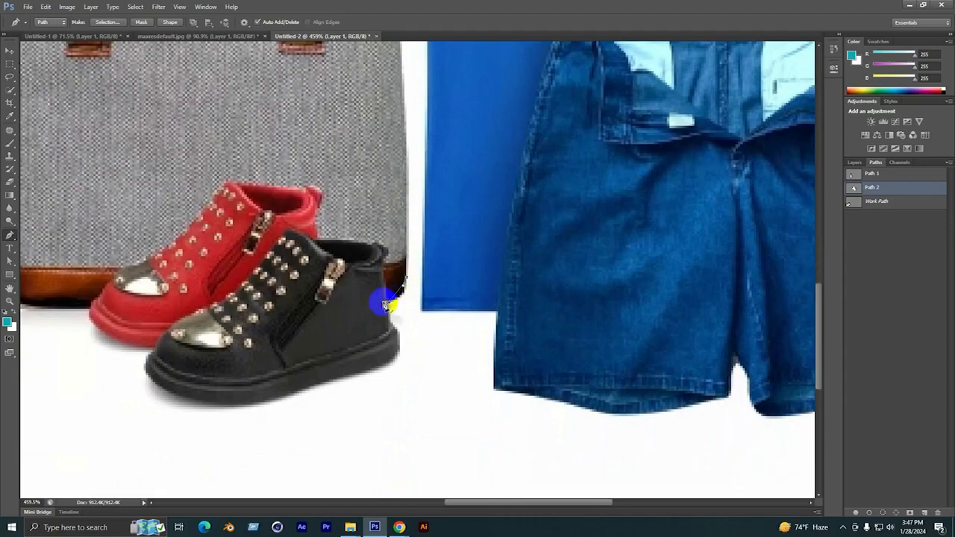
Trace around the black shoe's heel, along its sole and around its toe to the red shoe.
drag(389, 308, 392, 193)
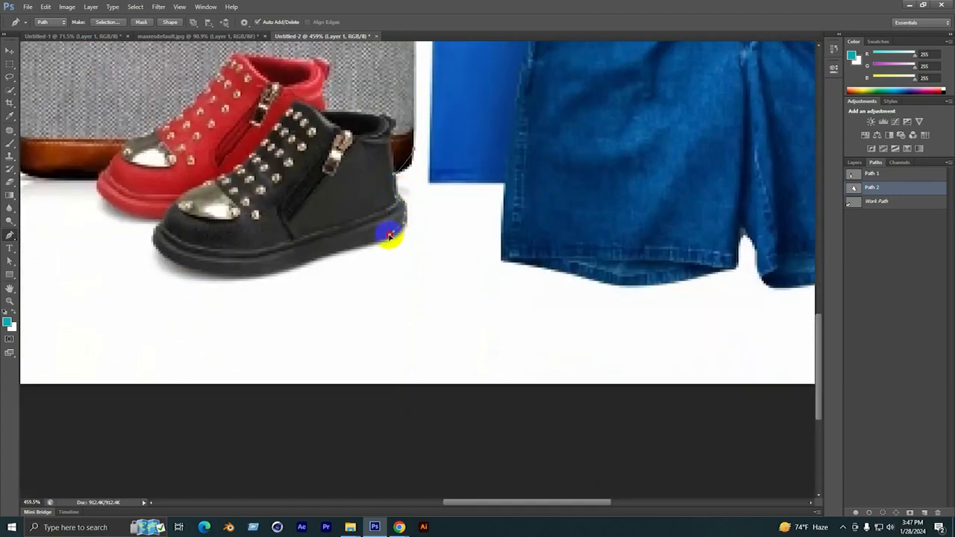
drag(379, 241, 459, 245)
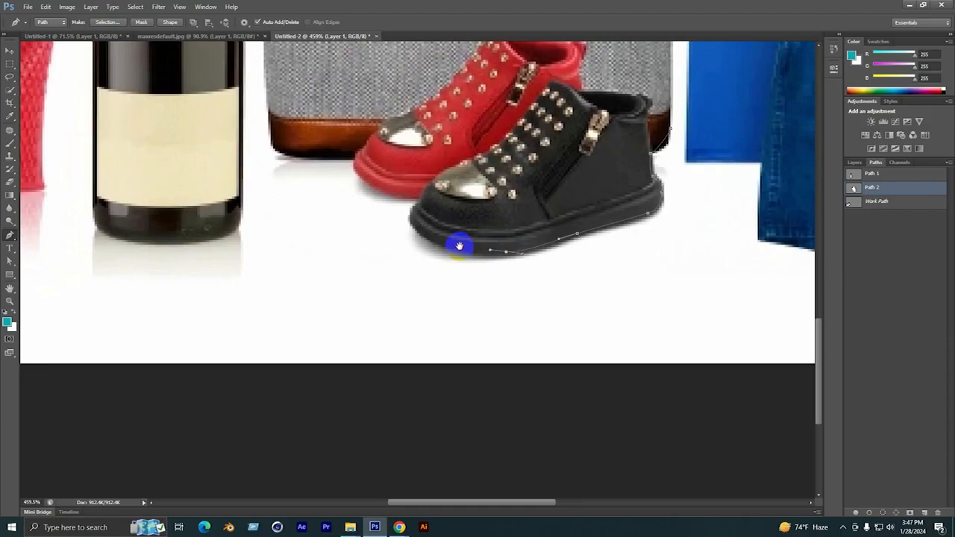
click(497, 255)
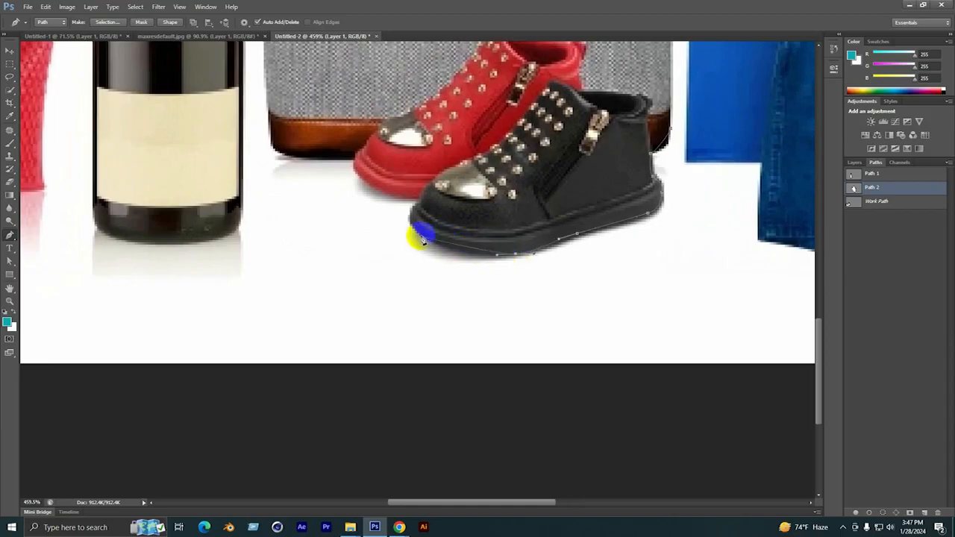
drag(418, 232, 403, 215)
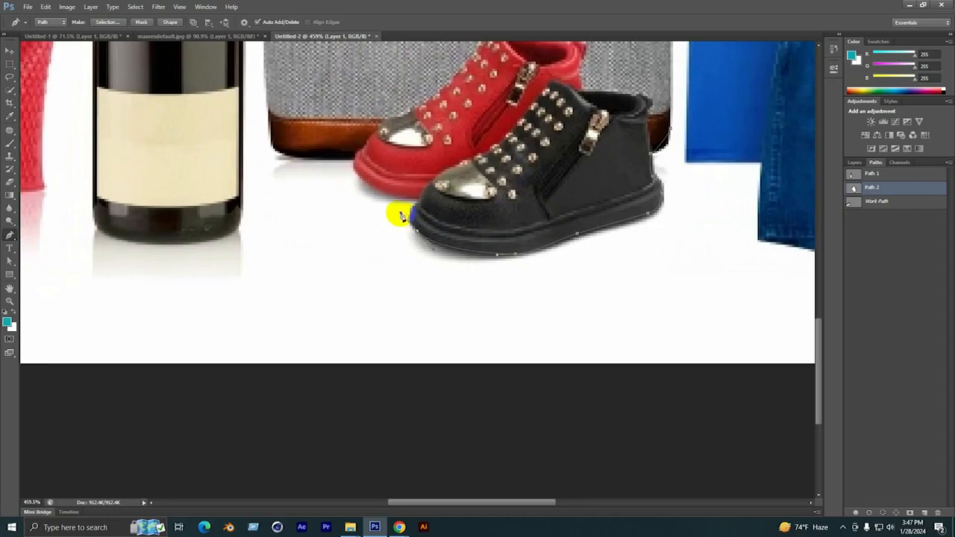
click(415, 206)
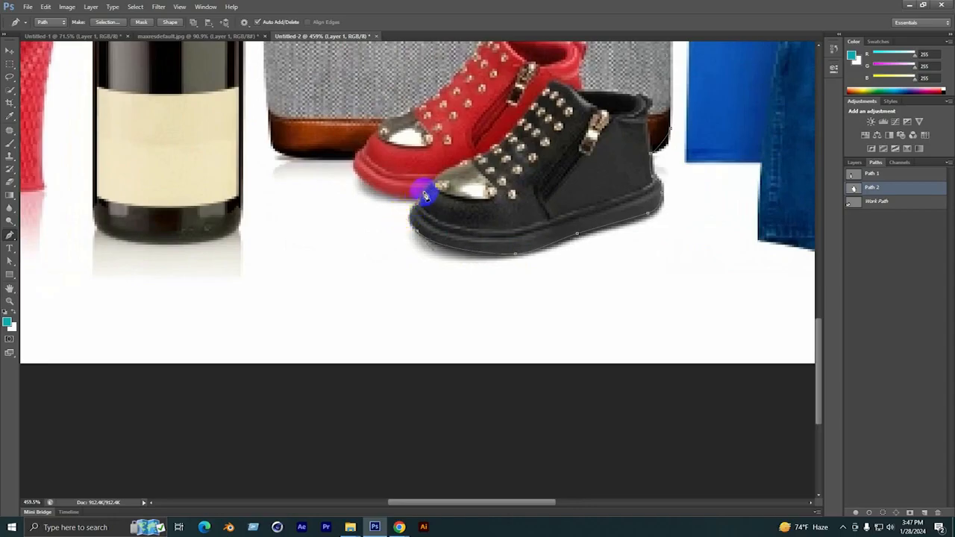
scroll(424, 196, up, 5)
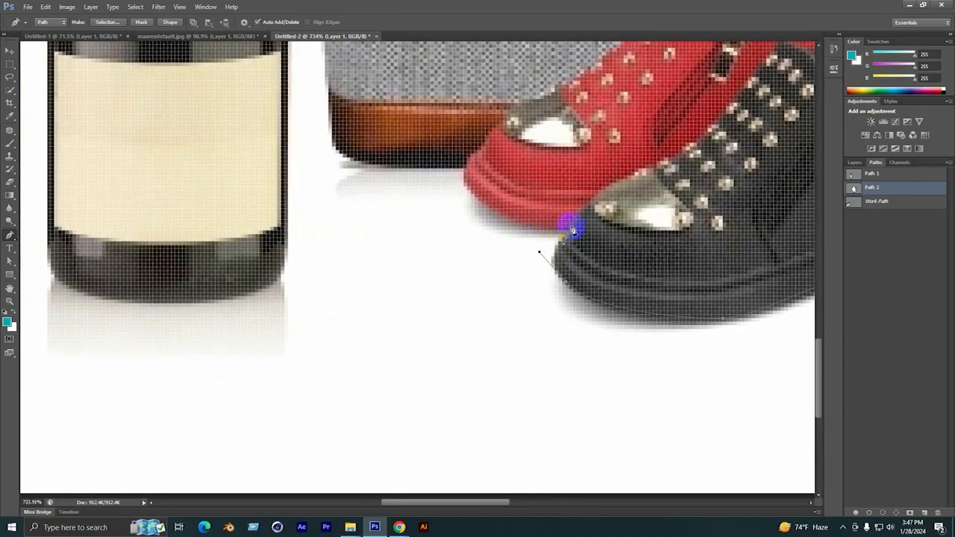
Trace around the red shoe's toe and along the bag's leather base to its bottle-side bottom corner.
drag(495, 211, 471, 194)
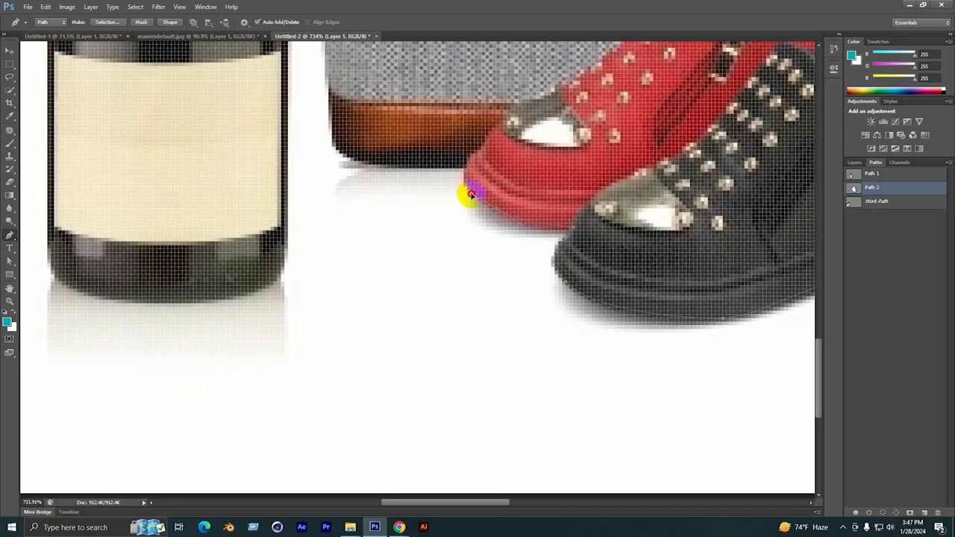
scroll(465, 186, up, 2)
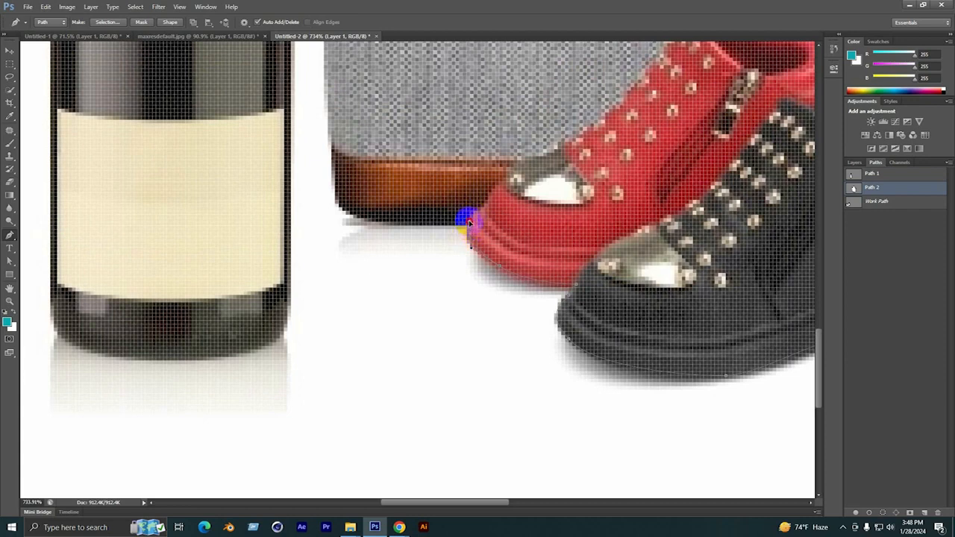
scroll(472, 218, down, 3)
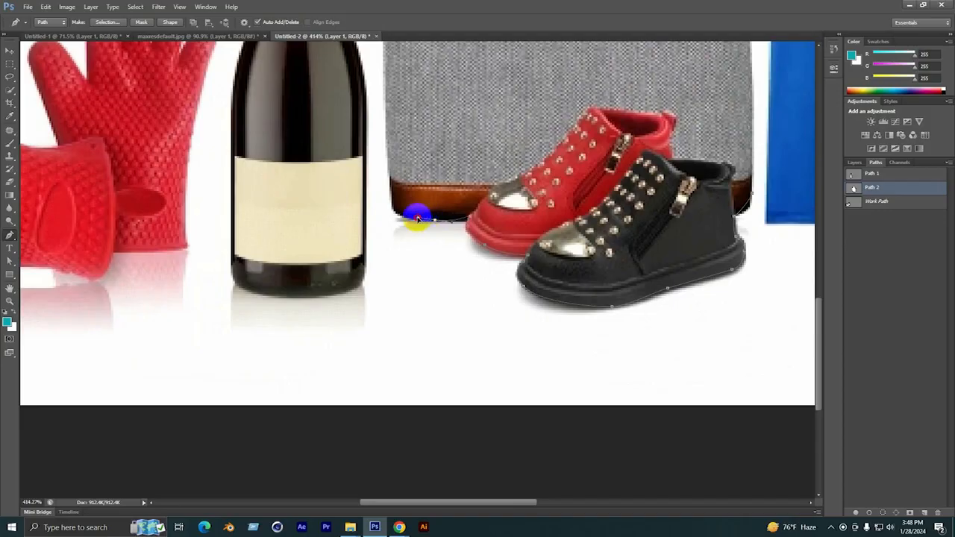
click(397, 214)
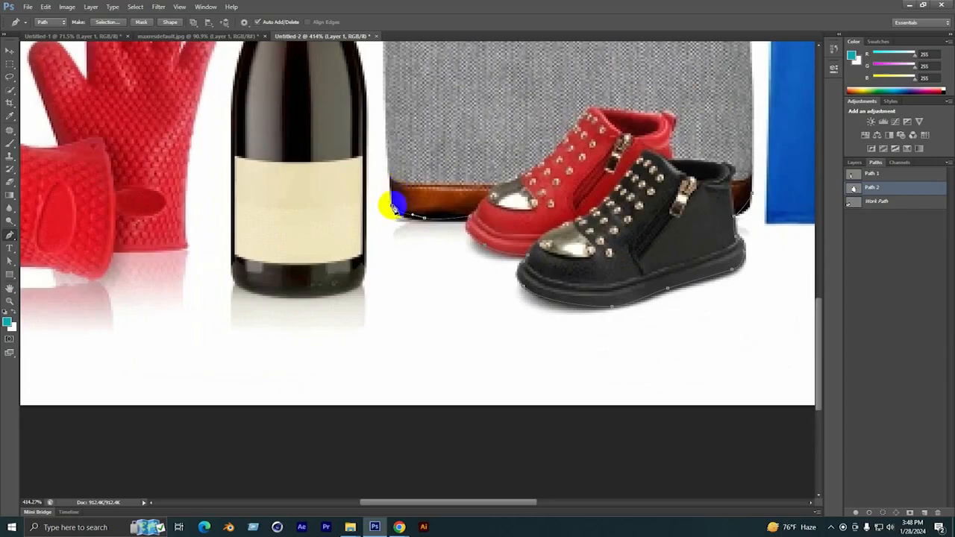
Trace the bag's bottle-side edge up to the starting corner and close the outline.
scroll(394, 208, down, 5)
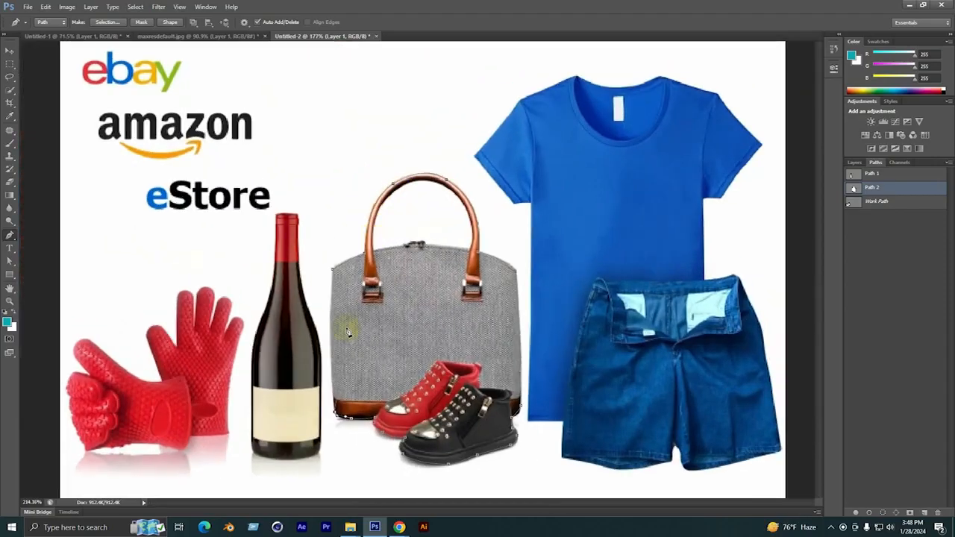
scroll(348, 332, up, 5)
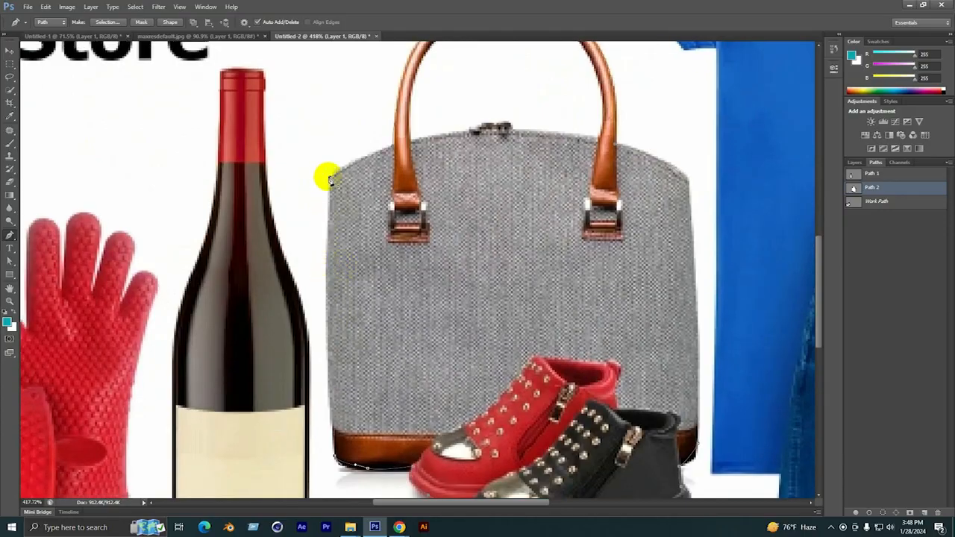
scroll(269, 258, down, 5)
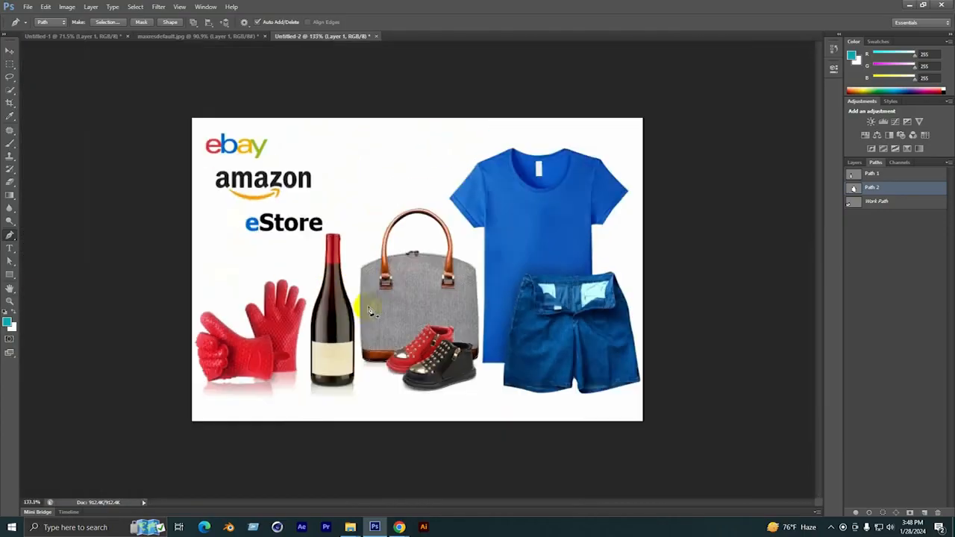
Check which path operation the Pen tool uses for overlapping shapes.
scroll(426, 219, up, 2)
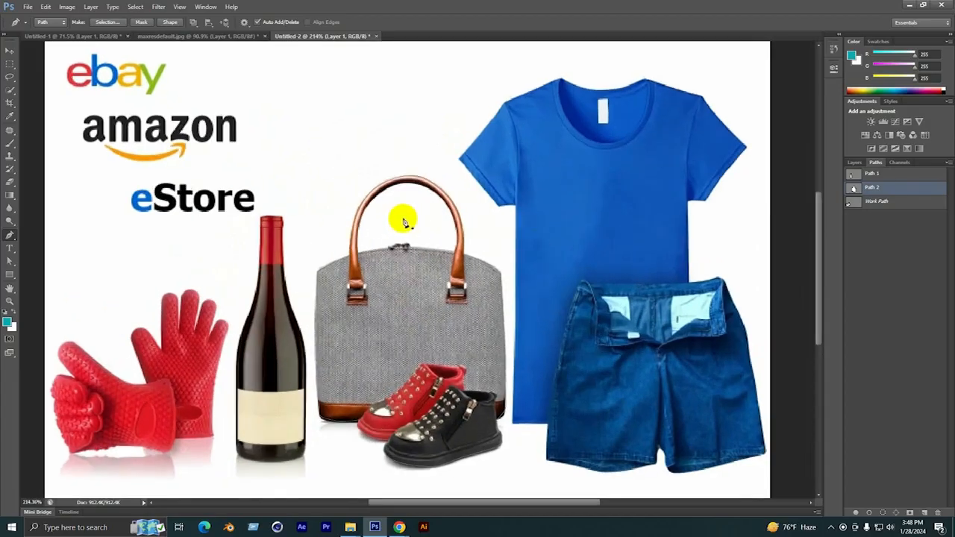
scroll(403, 222, up, 2)
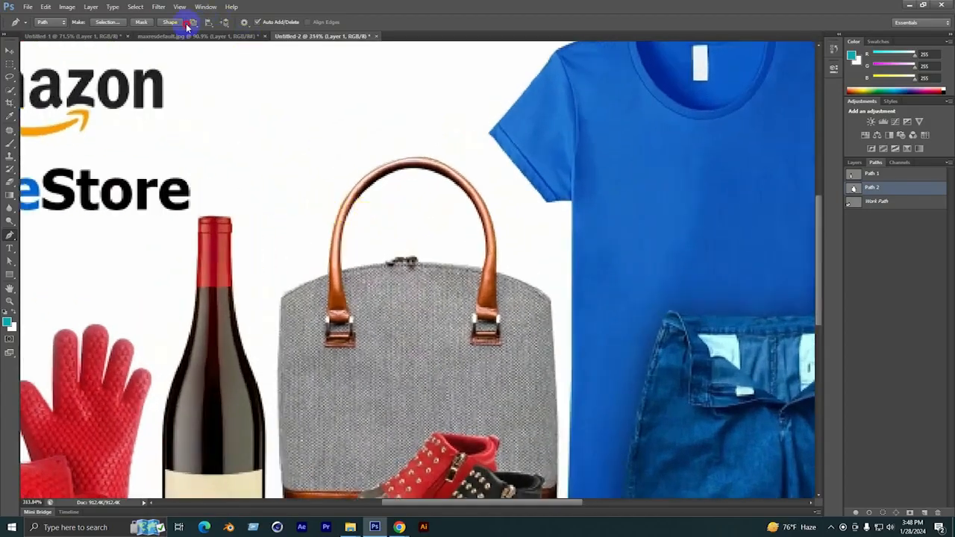
click(192, 24)
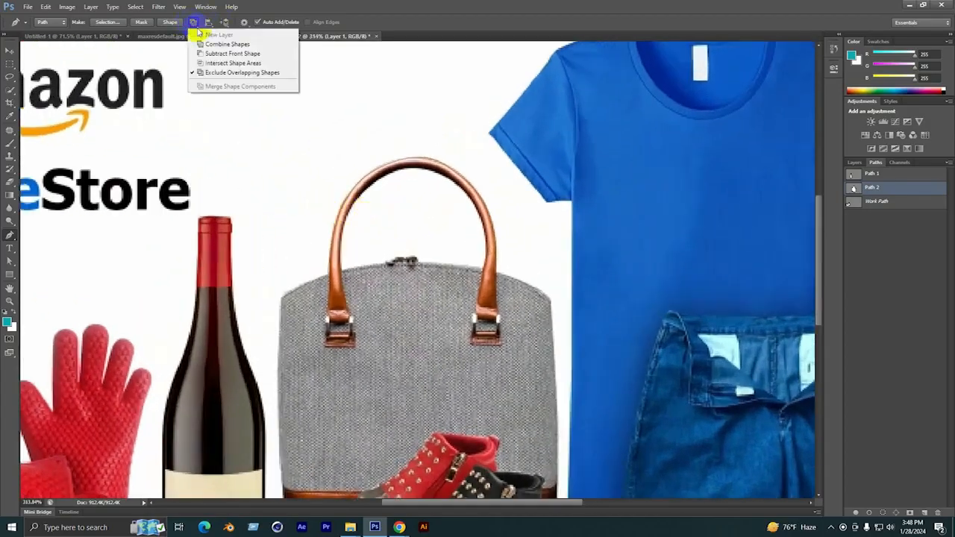
click(364, 15)
Start a subpath for the handle opening and trace the handle's inner edge from the bottle side over the arch.
scroll(379, 214, up, 3)
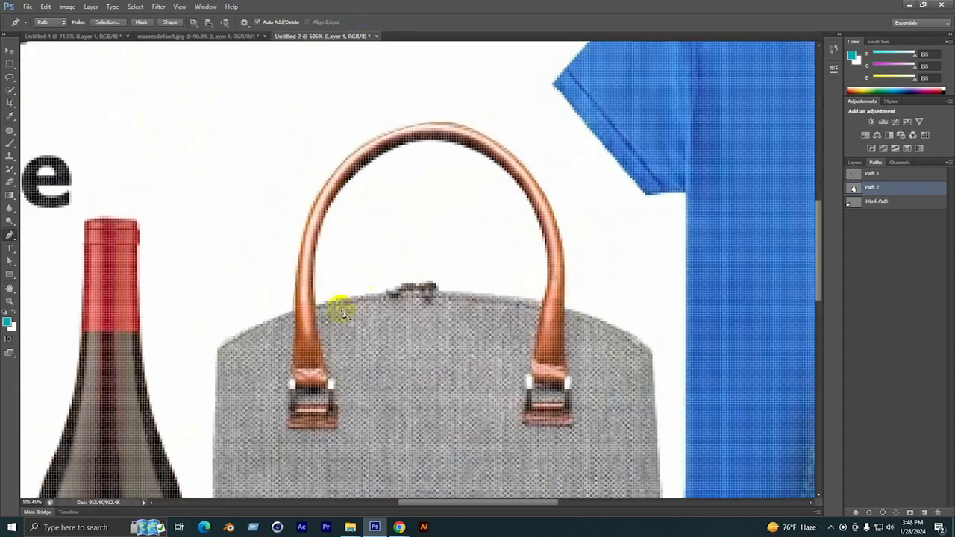
scroll(282, 310, up, 1)
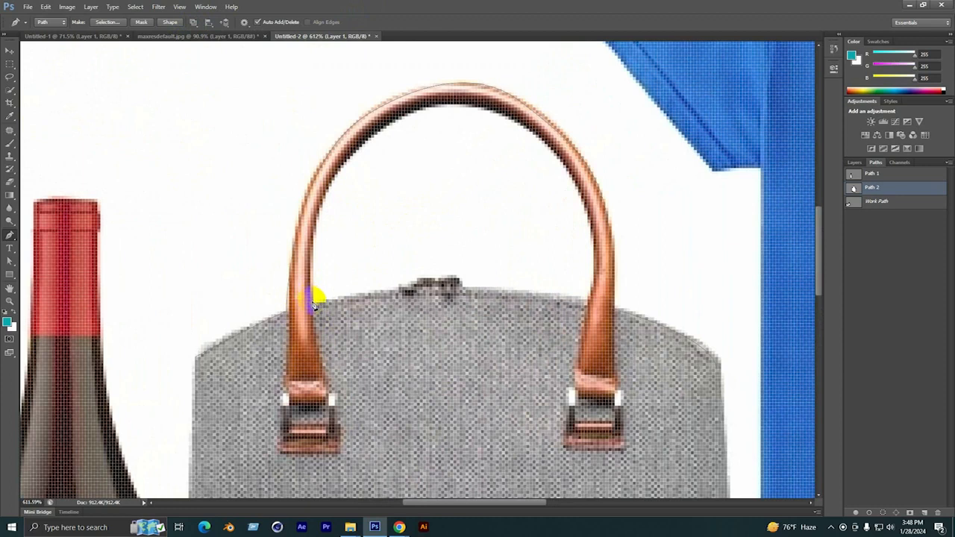
drag(338, 191, 361, 161)
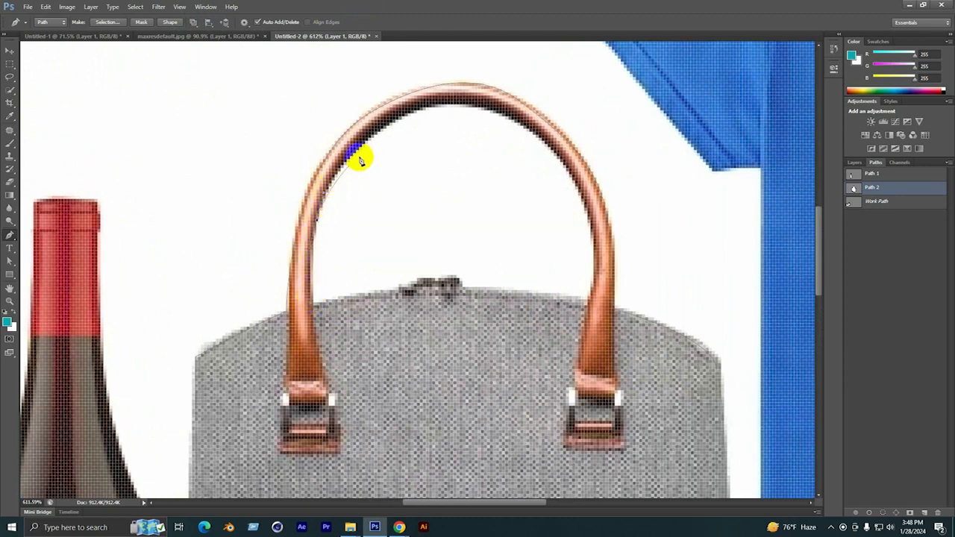
drag(450, 101, 488, 108)
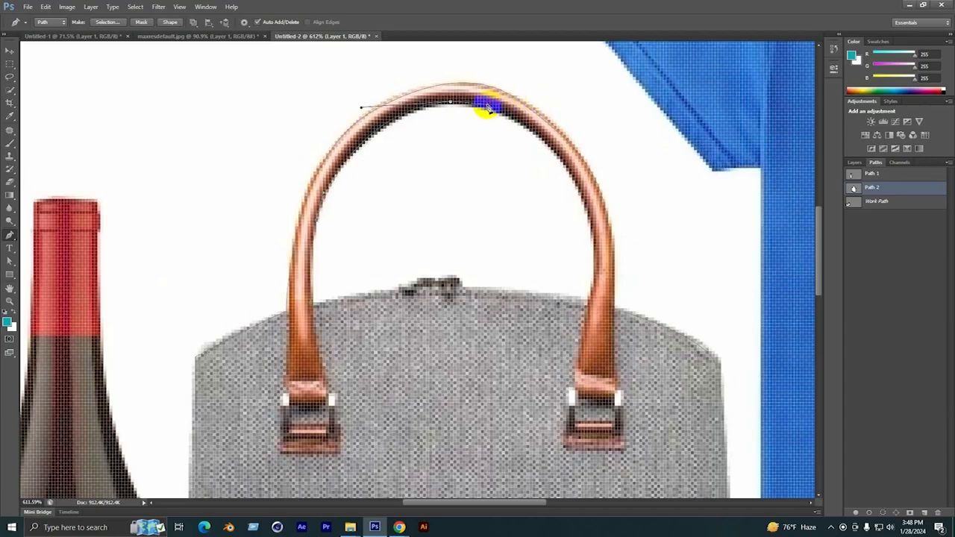
drag(585, 196, 600, 232)
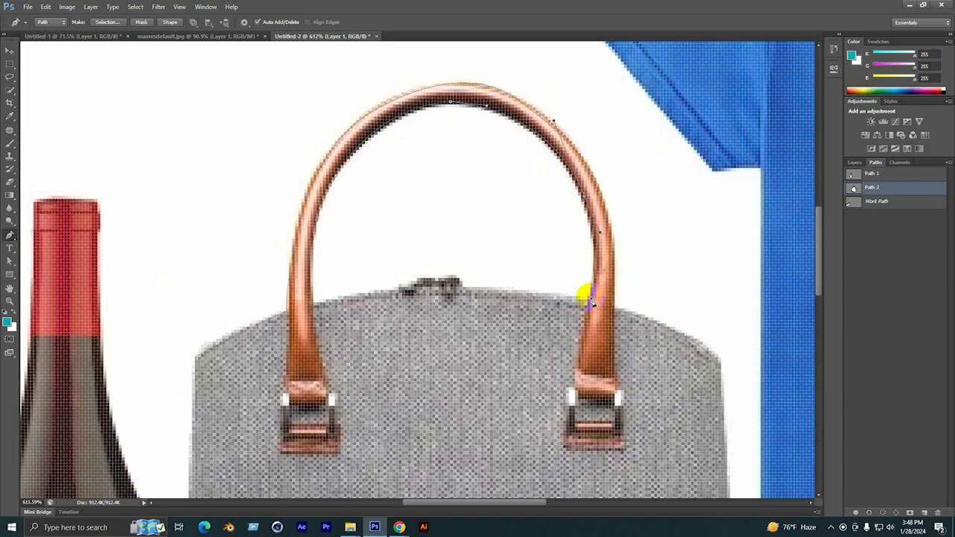
Trace the handle's shirt-side inner edge, the zipper pull and the bag's top edge to close the handle-opening subpath.
drag(589, 302, 583, 305)
click(451, 289)
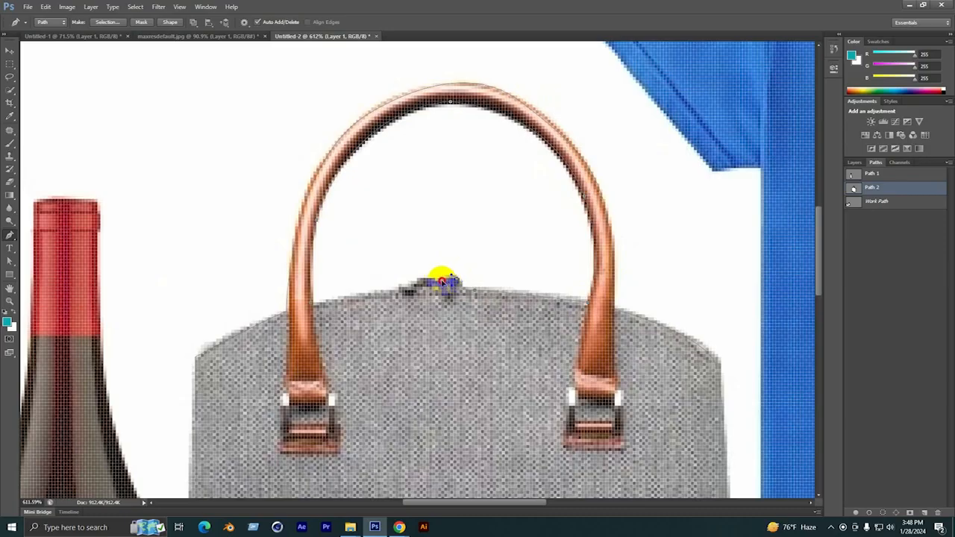
click(422, 281)
click(407, 291)
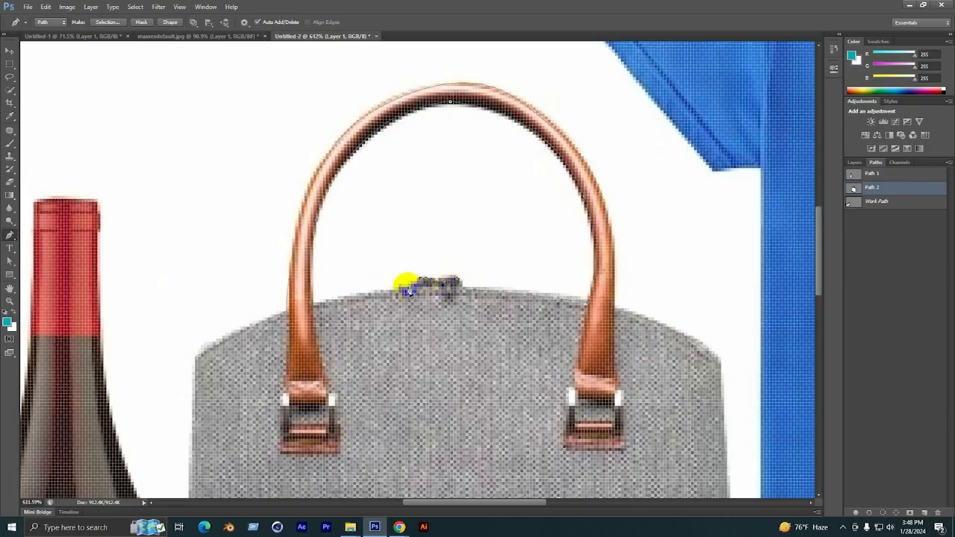
click(313, 302)
Create a new path and trace the T-shirt from the bag-side sleeve tip over the shoulder to the collar.
scroll(292, 323, down, 5)
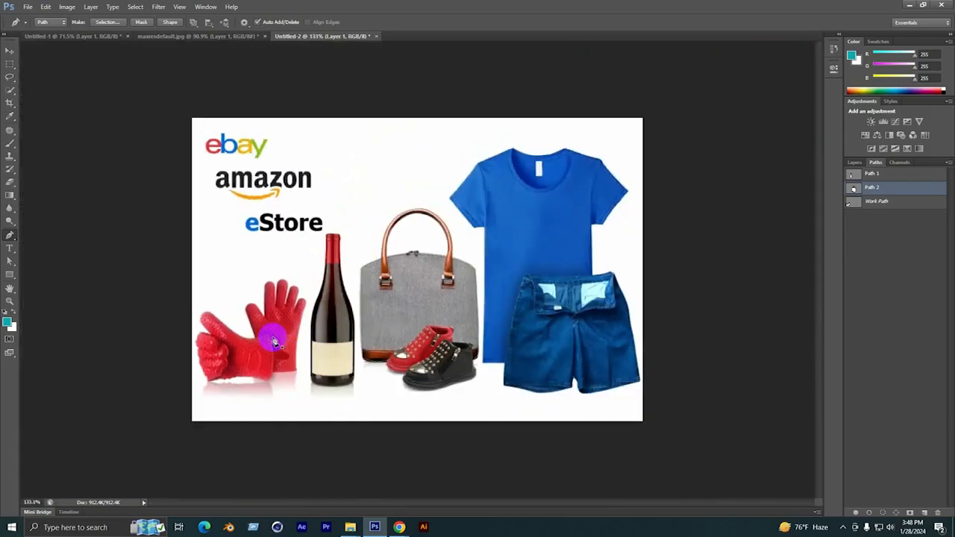
click(923, 514)
scroll(550, 134, up, 3)
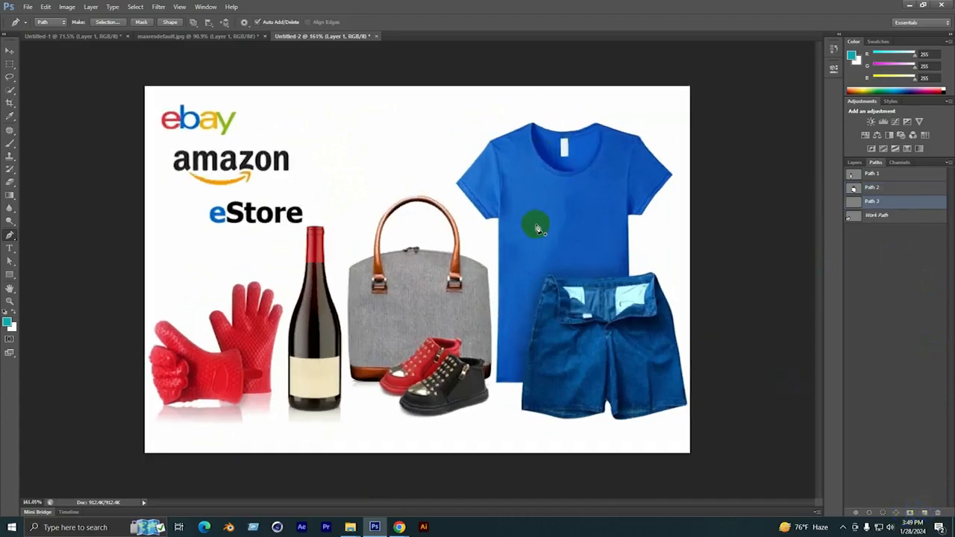
drag(595, 142, 451, 179)
scroll(343, 158, up, 4)
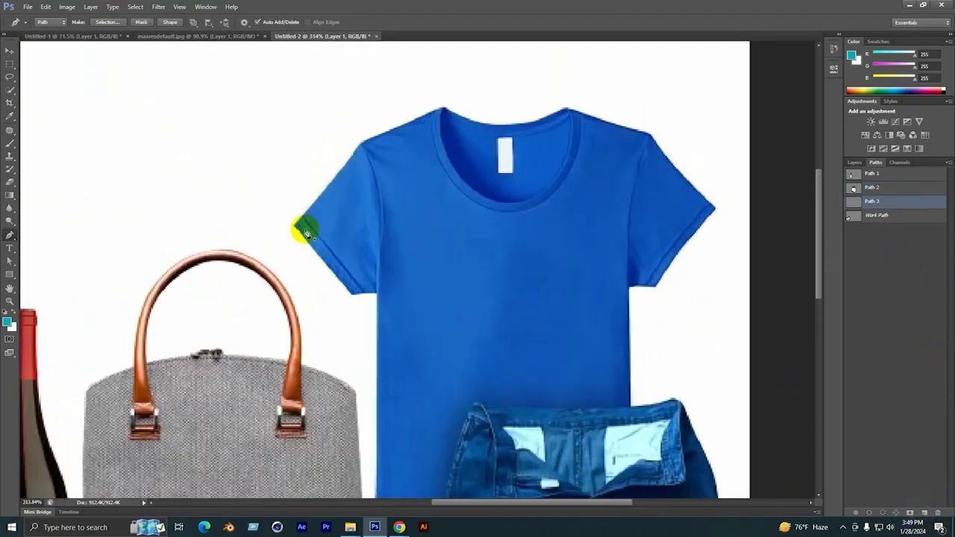
click(294, 226)
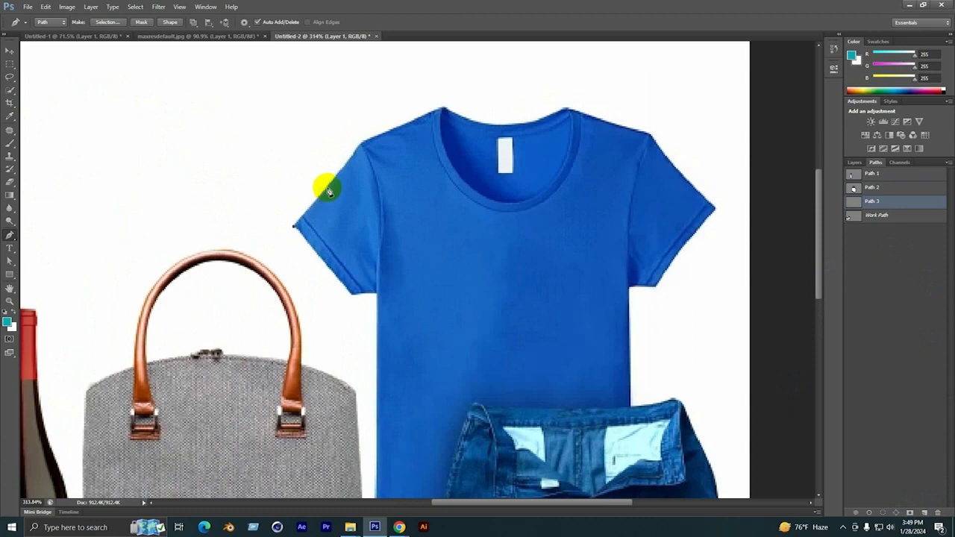
click(356, 146)
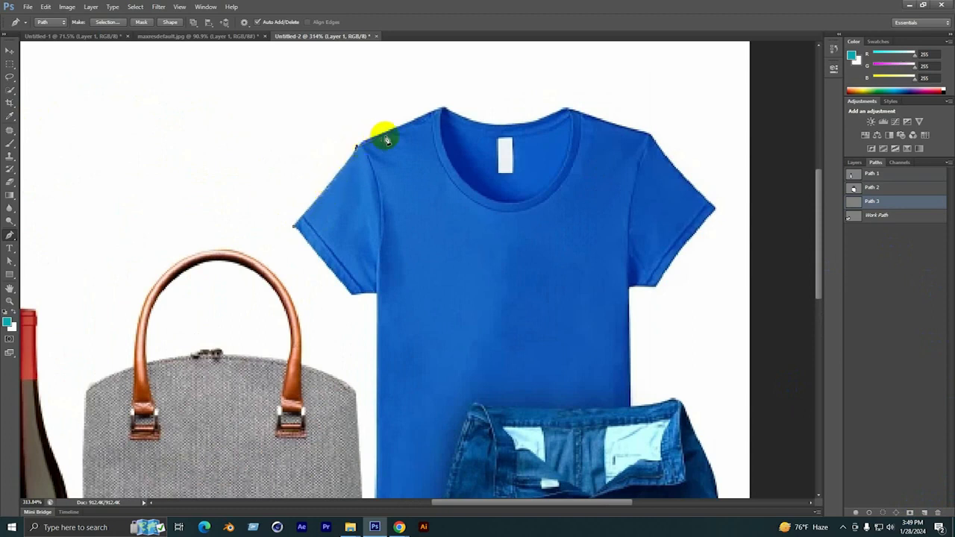
click(438, 104)
Trace the curved back neckline of the T-shirt and continue along the far shoulder seam.
scroll(491, 129, up, 5)
mouse_move(499, 134)
mouse_down()
mouse_move(384, 131)
mouse_move(479, 122)
mouse_up()
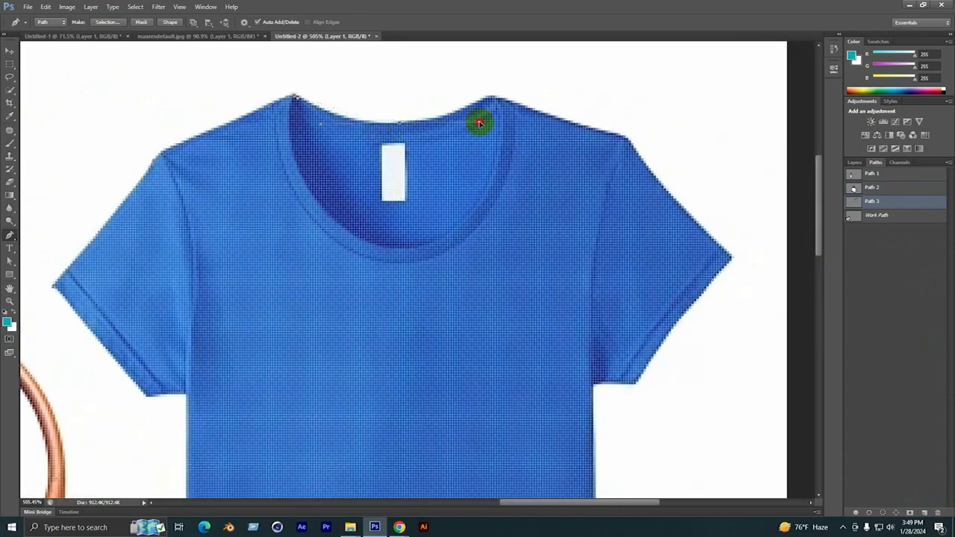
click(450, 123)
click(492, 98)
drag(535, 119, 450, 98)
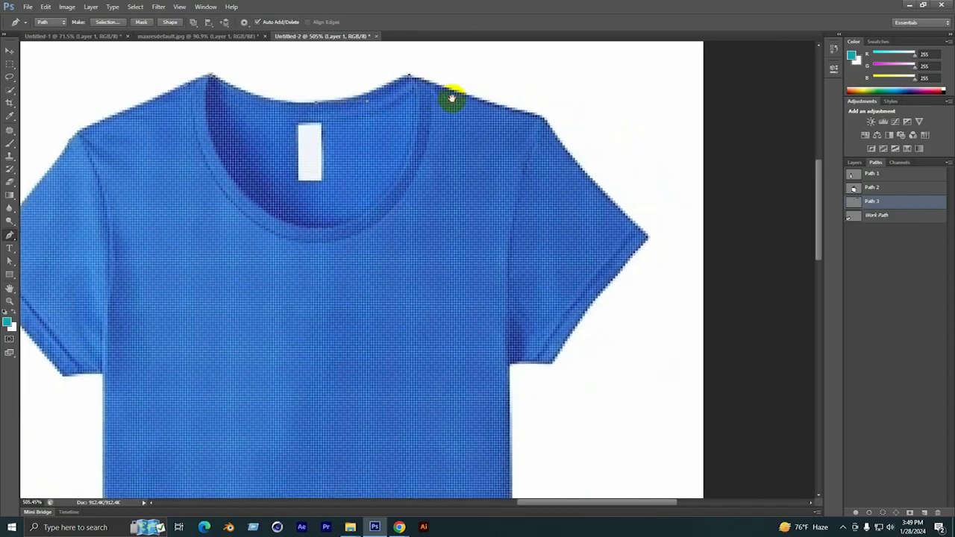
click(541, 117)
Trace the far sleeve around its tip and hem, and follow the shirt's side down to the shorts' waistband.
drag(559, 168, 506, 121)
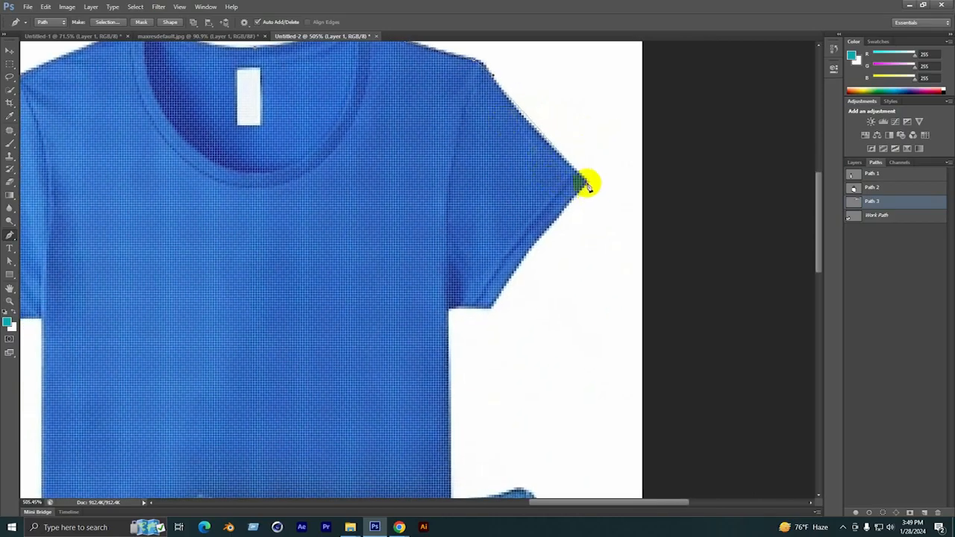
drag(586, 184, 664, 256)
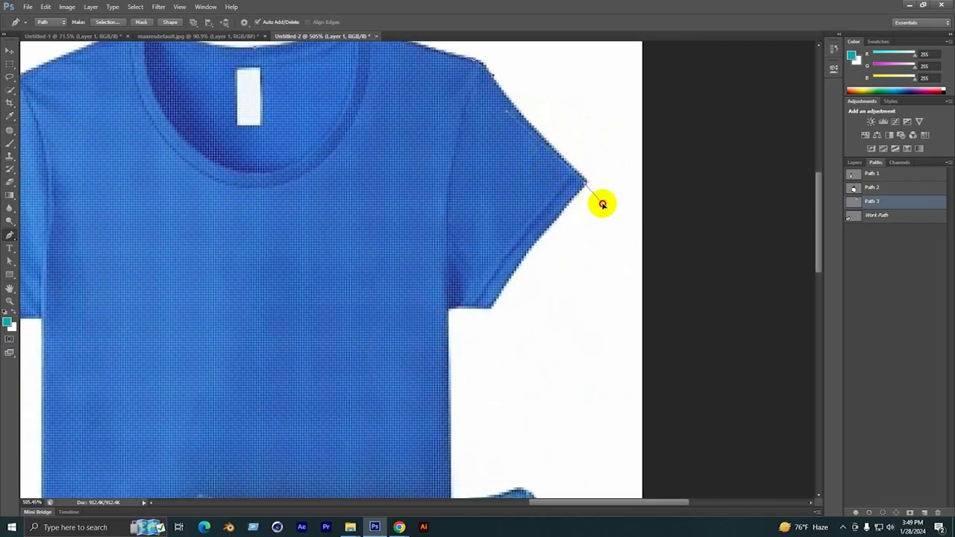
drag(513, 275, 535, 206)
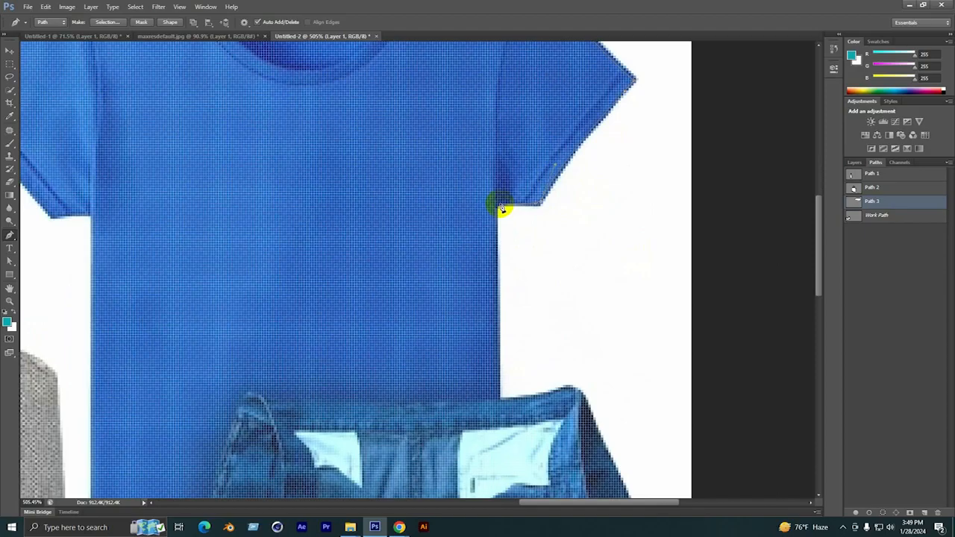
drag(498, 217, 500, 141)
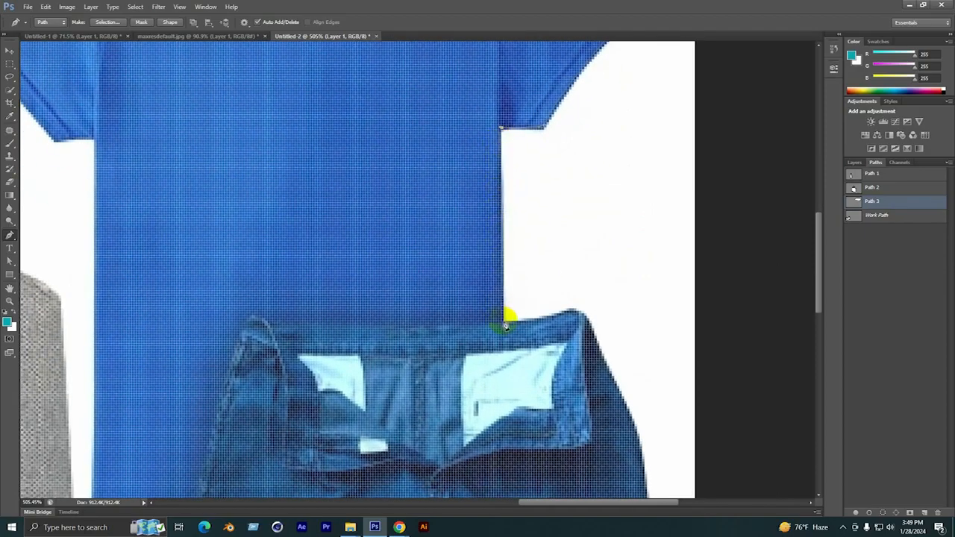
drag(510, 329, 421, 200)
Trace around the waistband corner and down the shorts' outer edge to the bottom corner of the leg.
scroll(425, 203, up, 3)
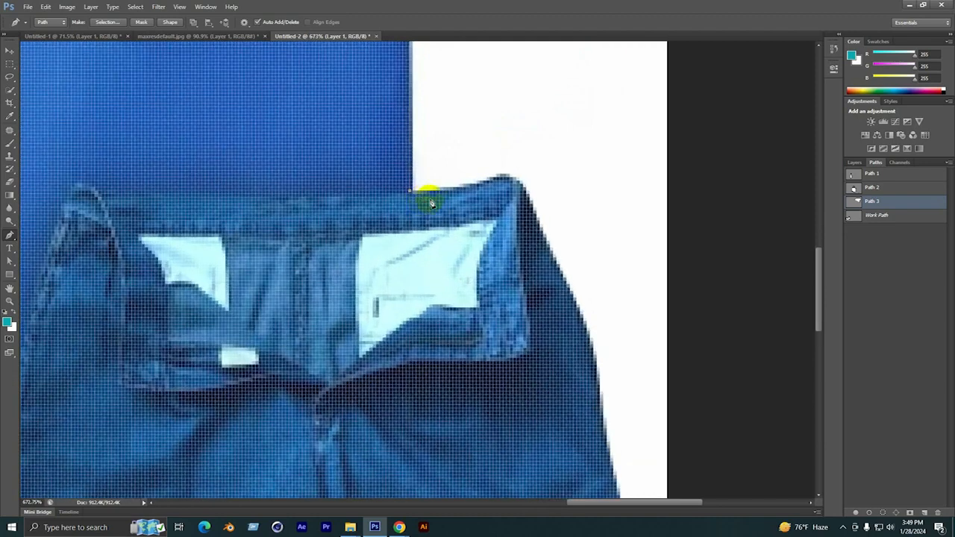
click(502, 176)
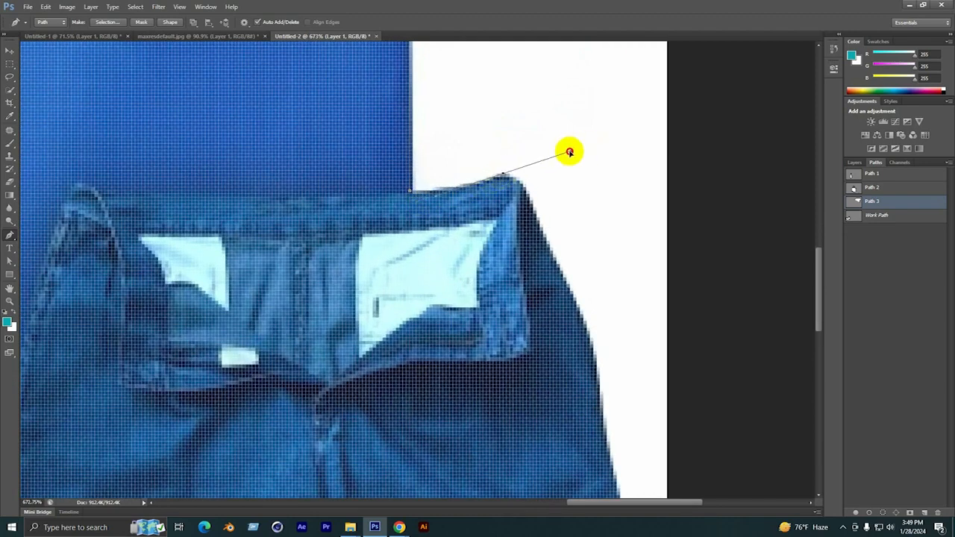
click(509, 173)
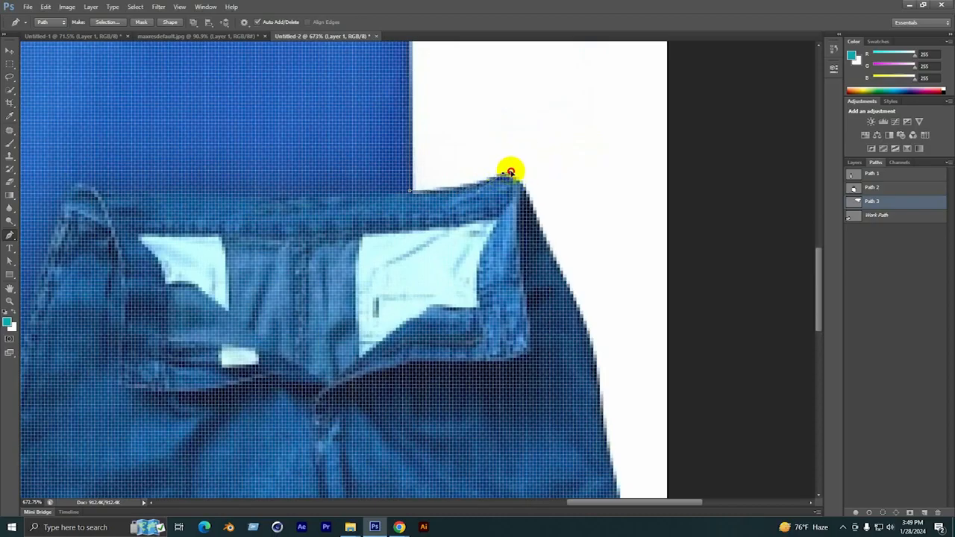
drag(529, 202, 459, 97)
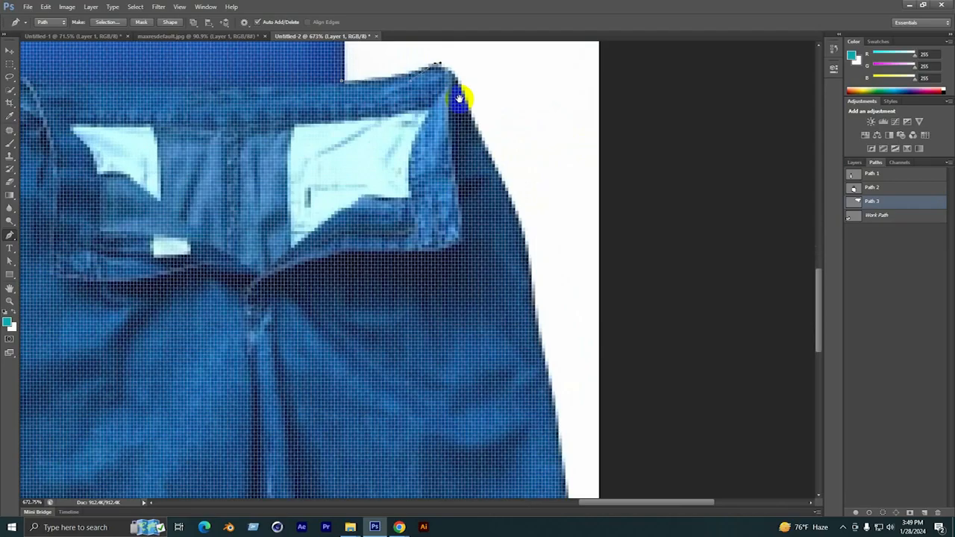
click(516, 202)
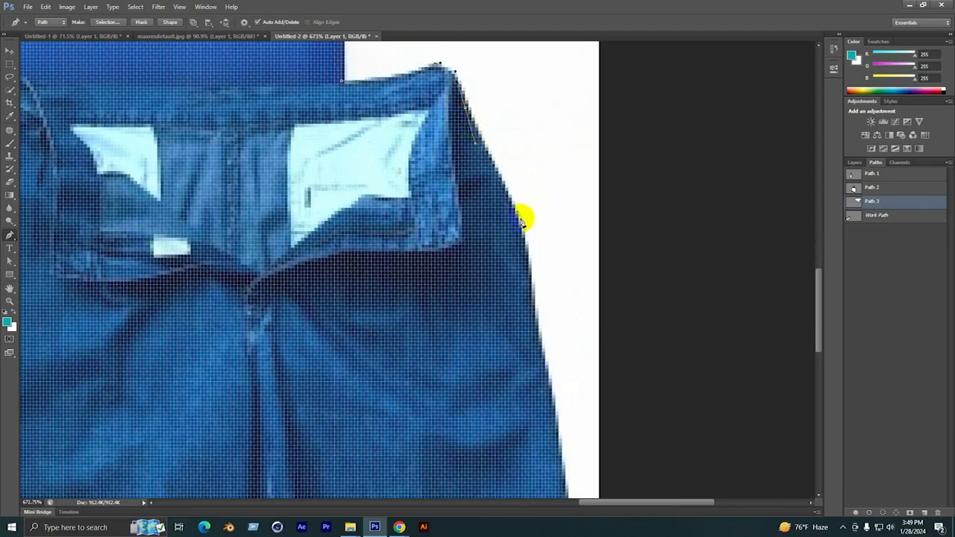
drag(531, 269, 486, 127)
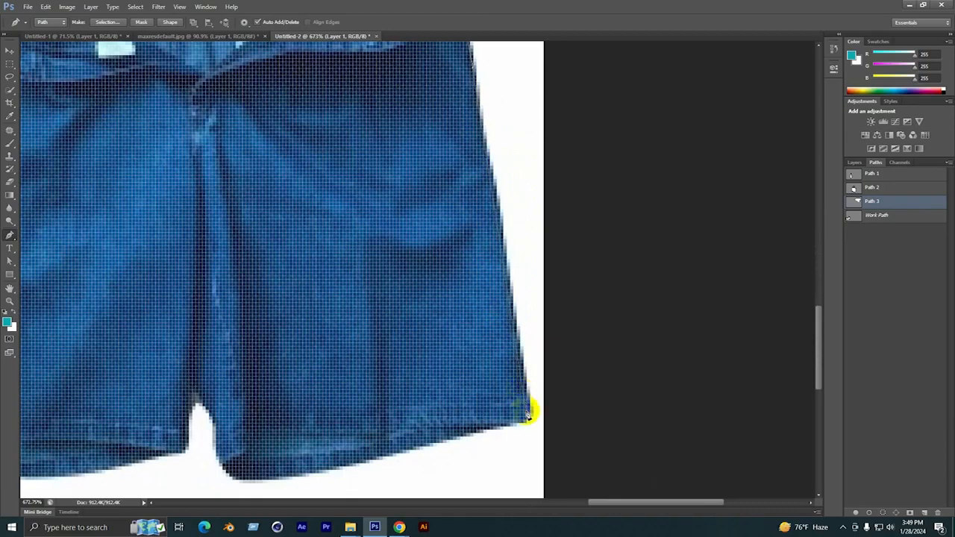
drag(522, 421, 654, 205)
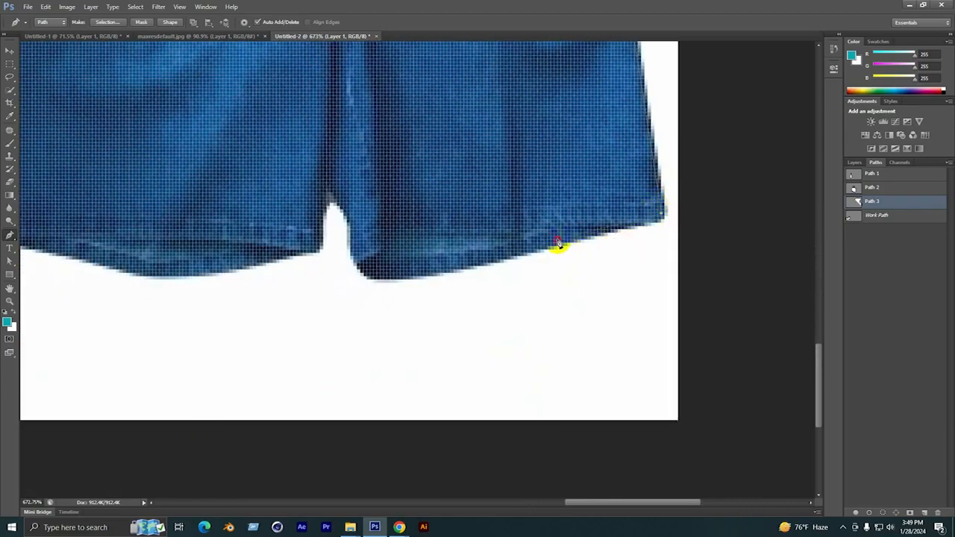
Trace the hems of both shorts legs and the notch between them to the shoe-side bottom corner.
drag(541, 251, 512, 257)
drag(397, 277, 600, 215)
click(357, 264)
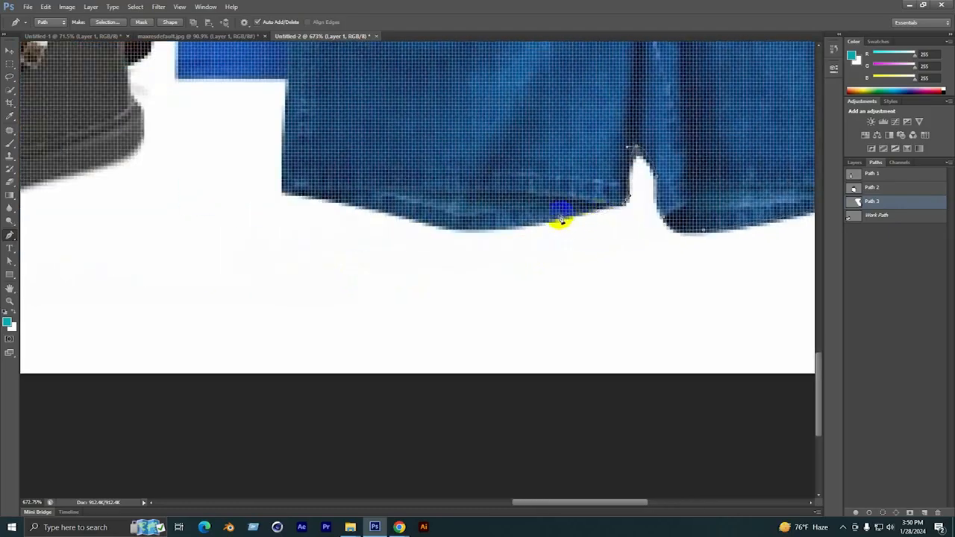
drag(461, 226, 694, 268)
drag(604, 242, 569, 238)
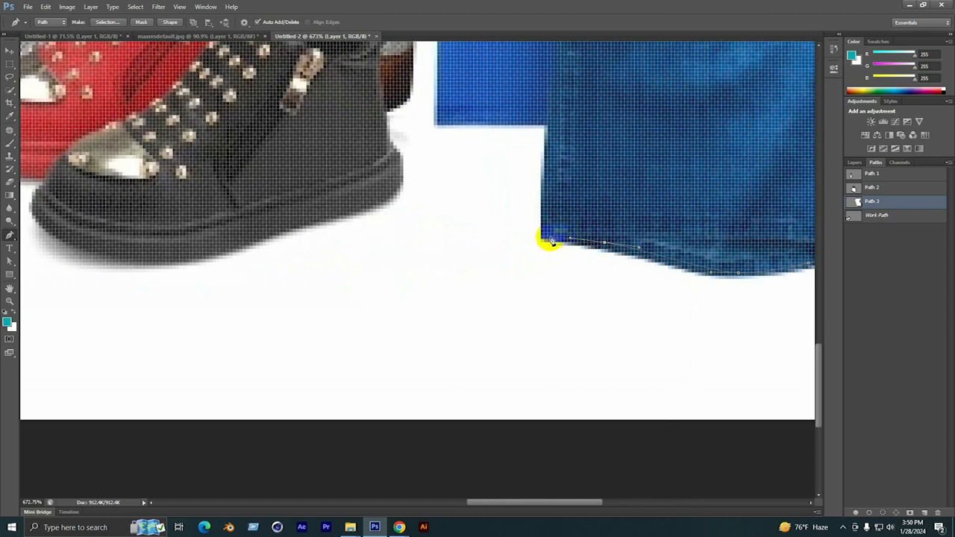
click(543, 238)
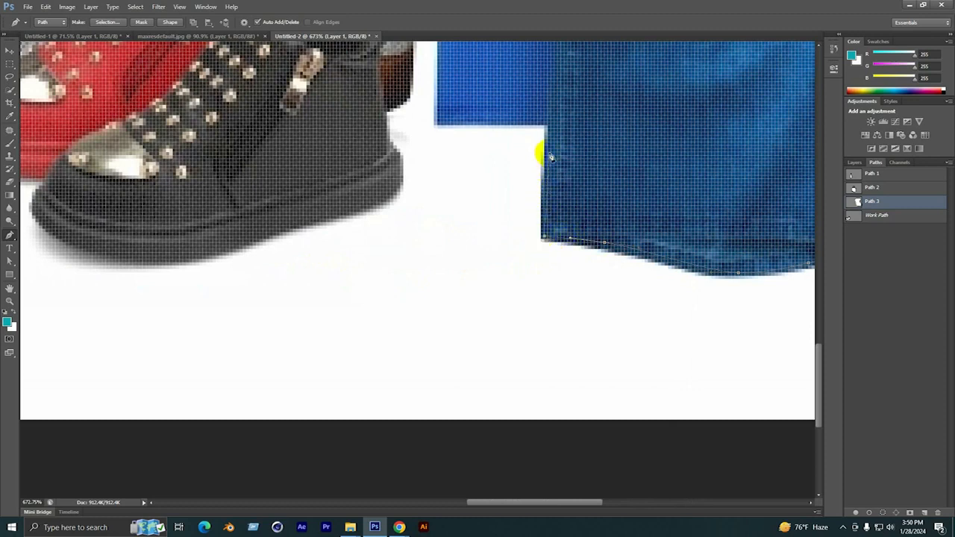
Trace up the shorts' shoe-side edge, along the shirt's bottom edge and up the shirt's side facing the bag.
drag(546, 144, 582, 234)
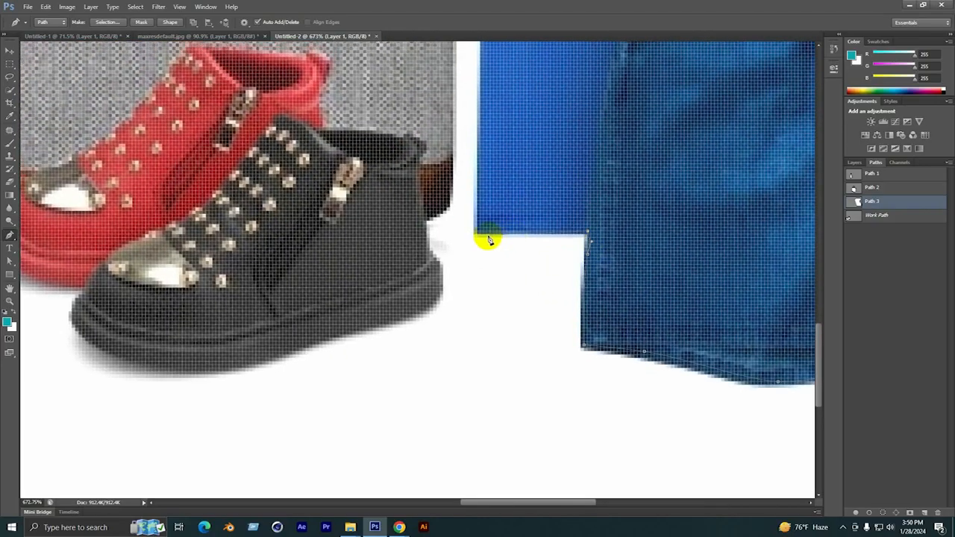
scroll(478, 236, down, 5)
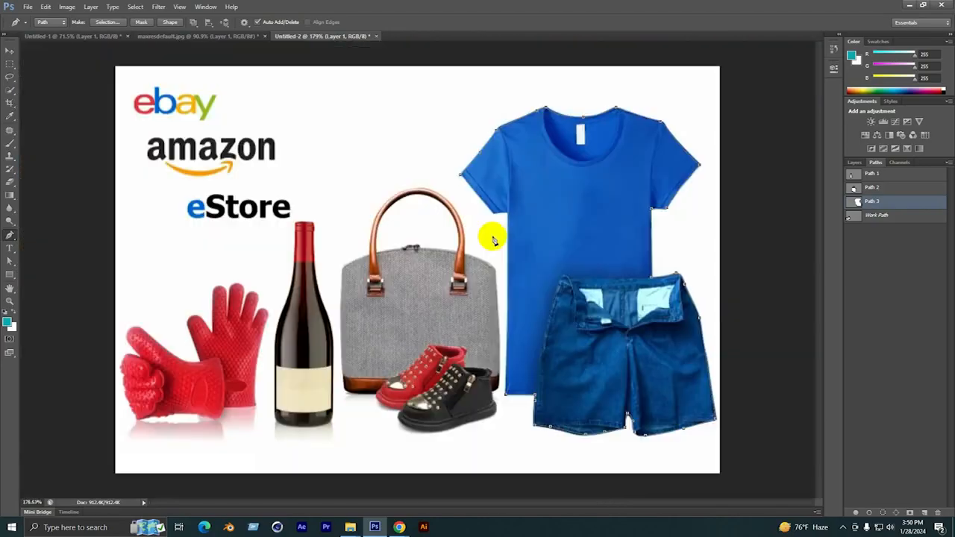
scroll(497, 245, up, 3)
scroll(510, 224, up, 4)
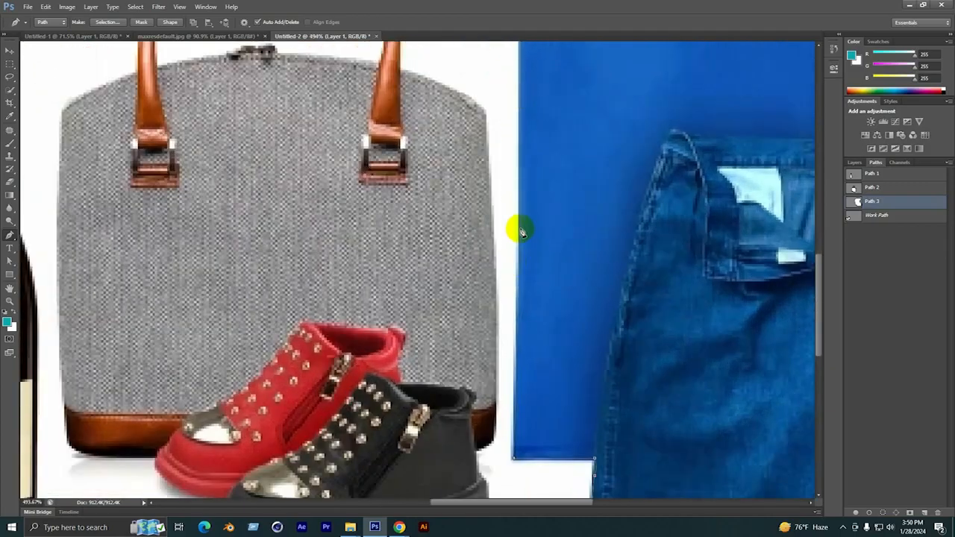
scroll(523, 224, up, 5)
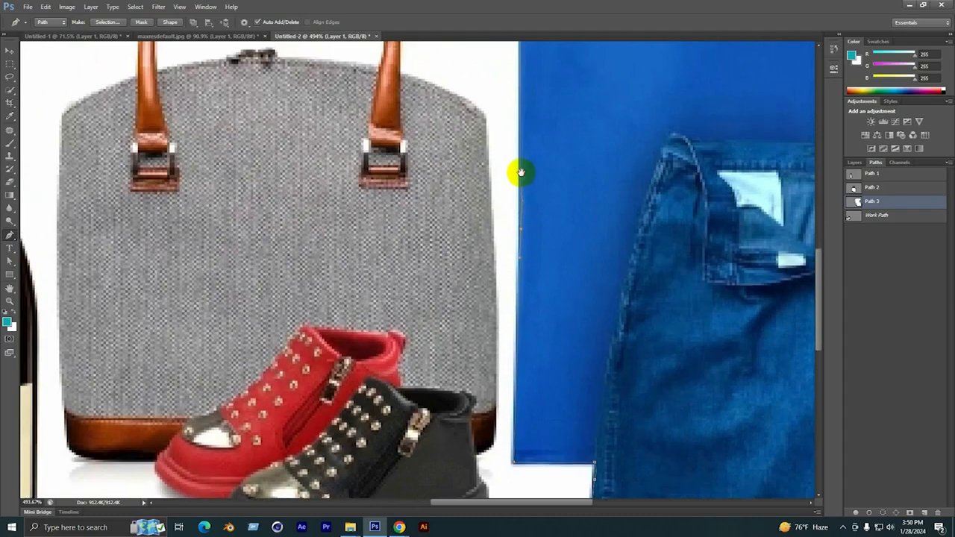
drag(526, 209, 527, 203)
Trace the bag-side armpit and sleeve hem, and close the T-shirt and shorts outline at the sleeve tip.
click(524, 162)
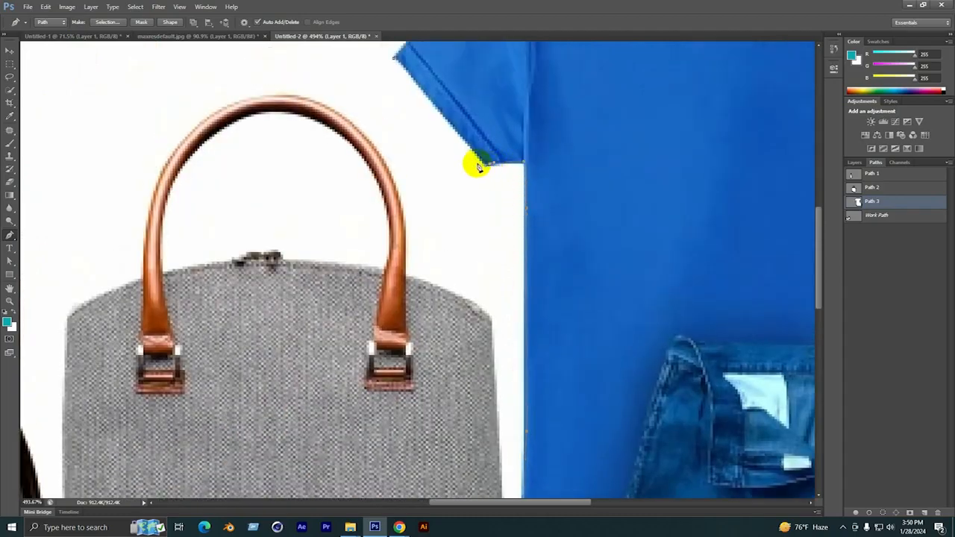
drag(470, 158, 570, 363)
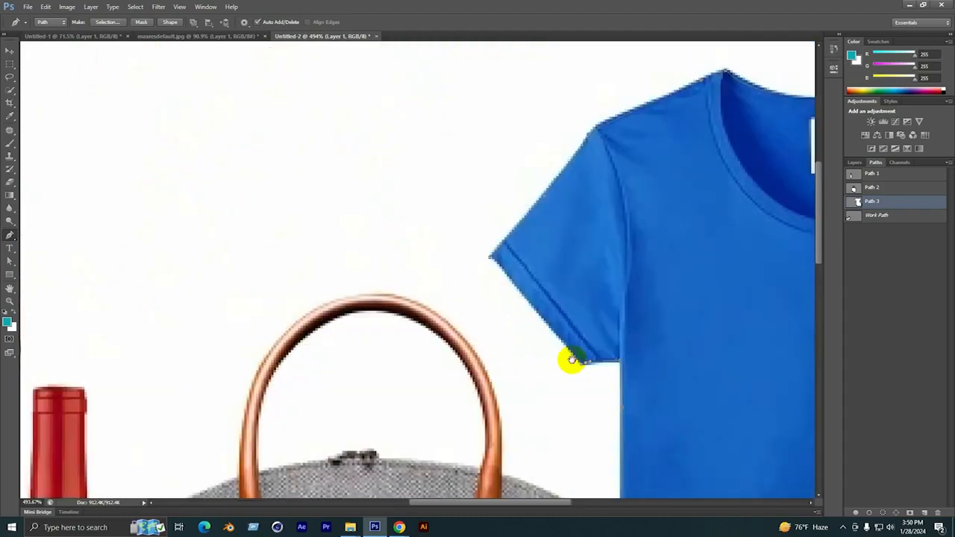
click(482, 257)
Load the gloves' Work Path as a selection and show the layers.
scroll(481, 258, down, 10)
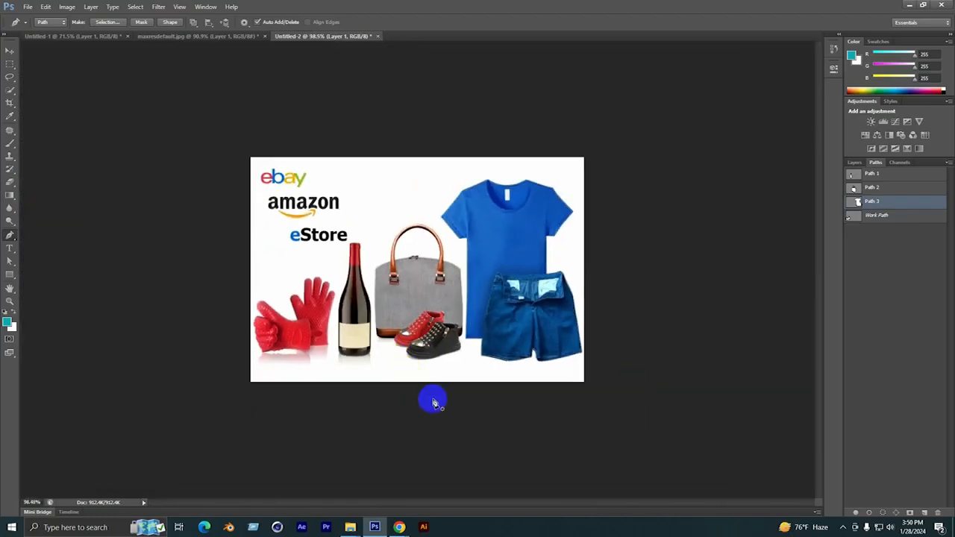
ctrl+click(854, 216)
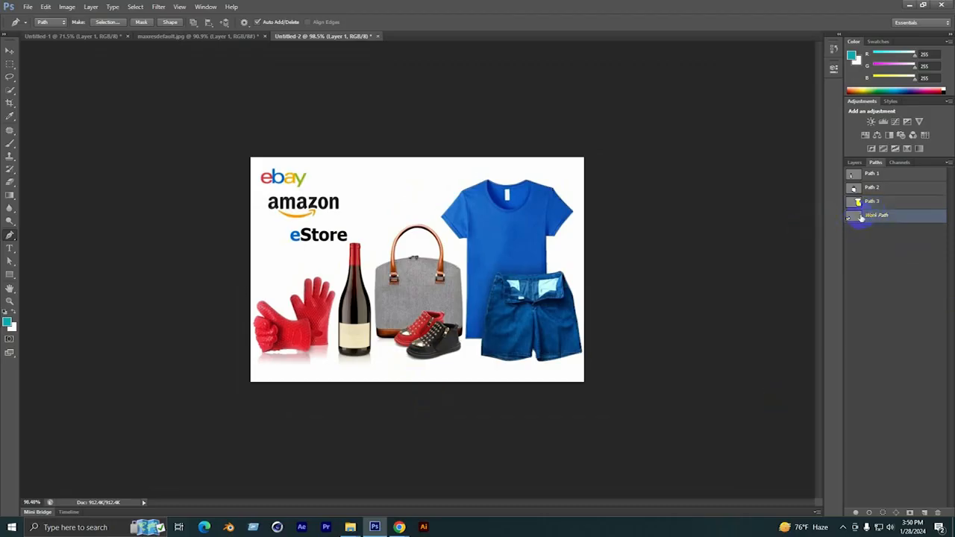
click(855, 163)
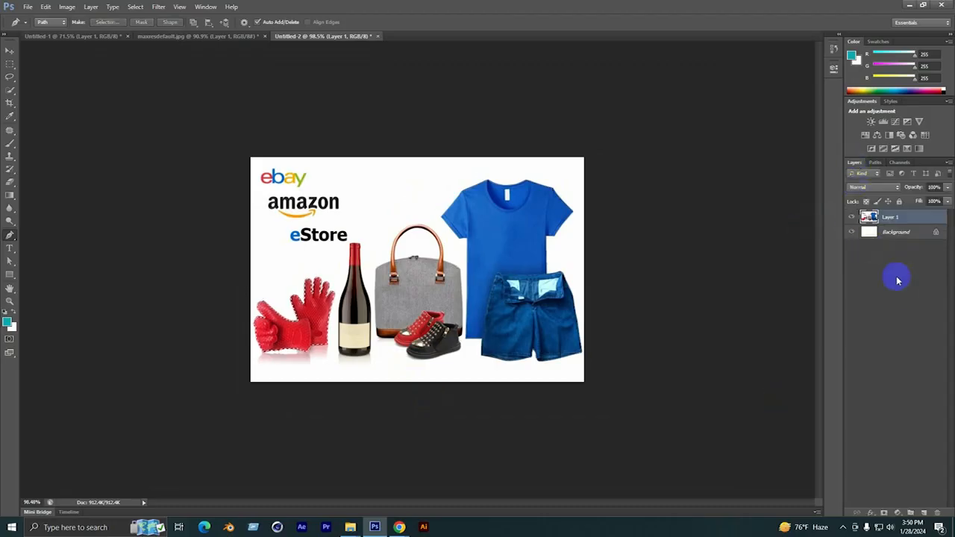
click(907, 236)
key(ctrl+j)
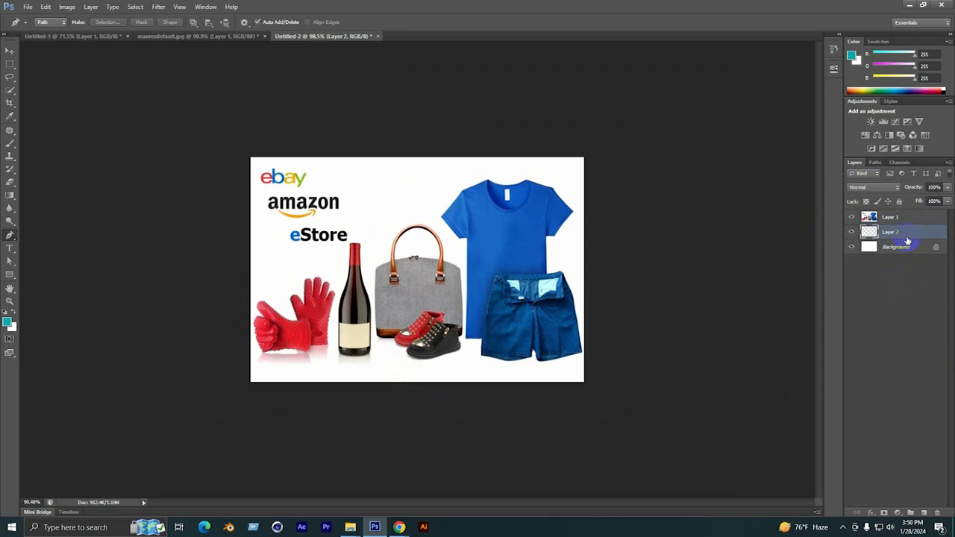
key(ctrl+z)
Copy the selected gloves from Layer 1 onto a new layer.
click(919, 224)
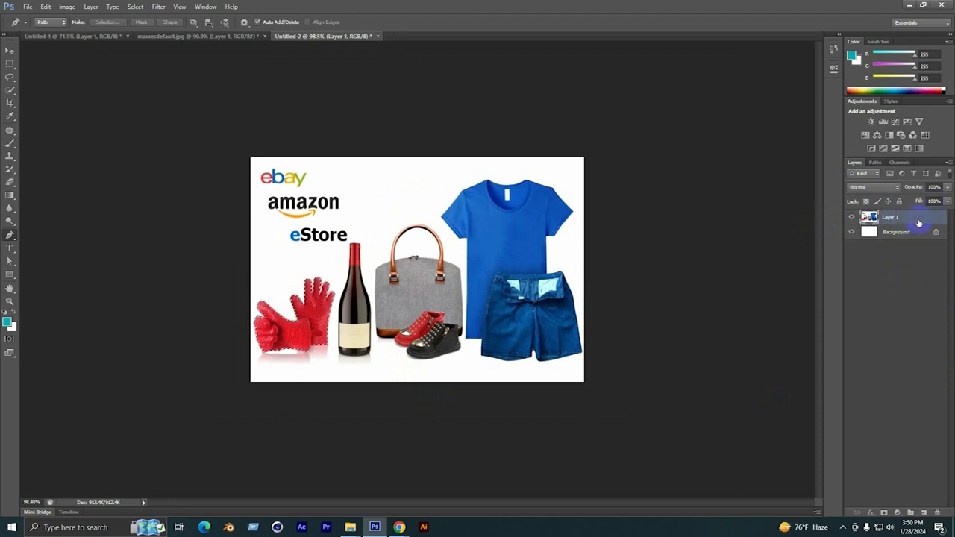
key(ctrl+j)
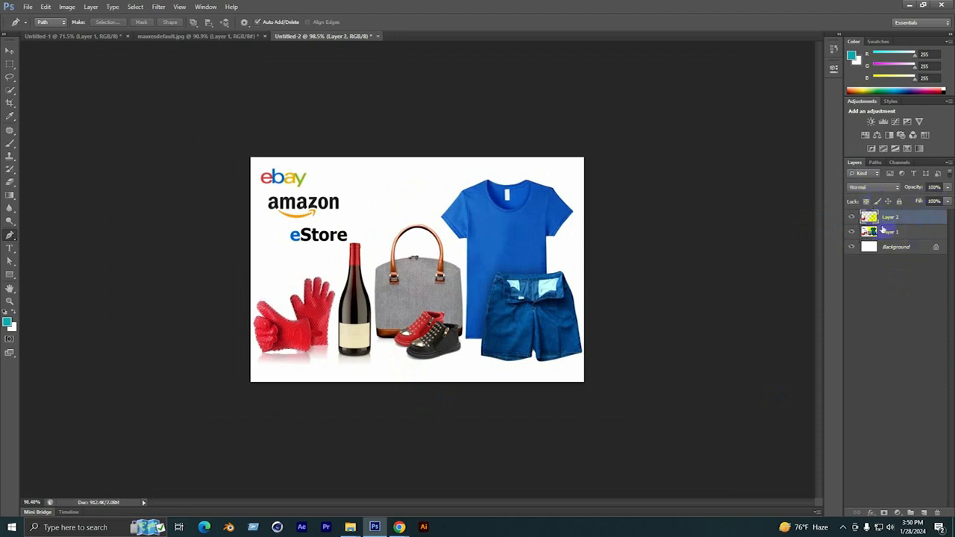
Load the T-shirt and shorts' Path 3 as a selection and copy that area of Layer 1 onto a new layer.
click(883, 230)
click(876, 163)
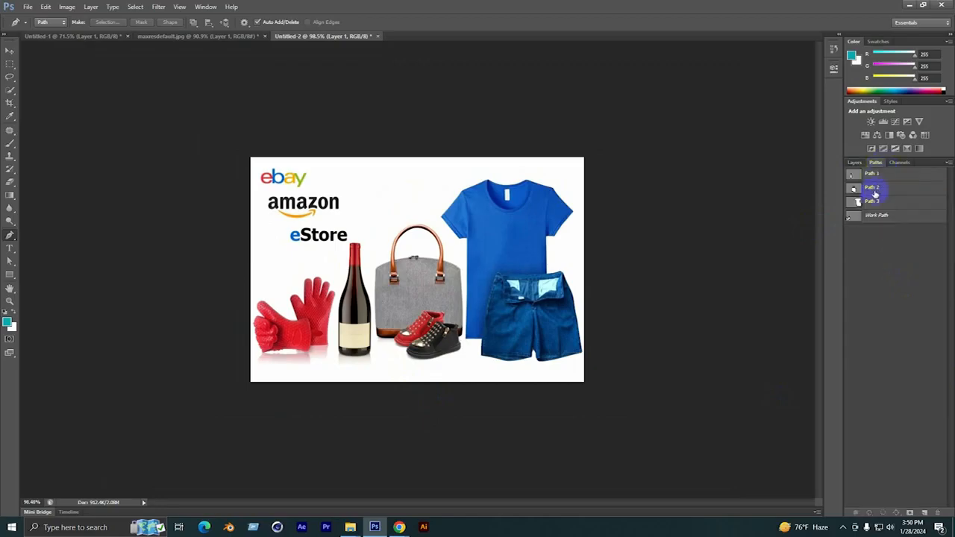
ctrl+click(858, 203)
click(855, 163)
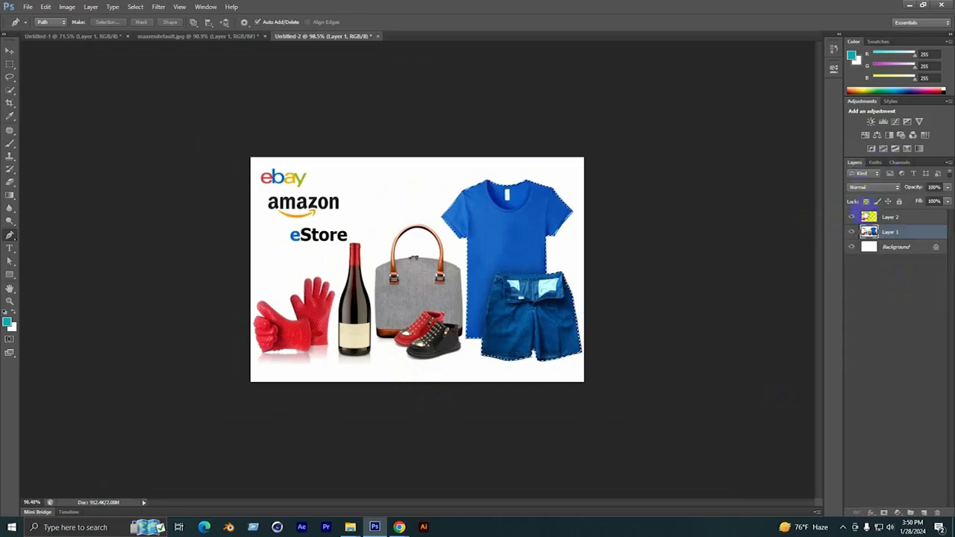
key(ctrl+j)
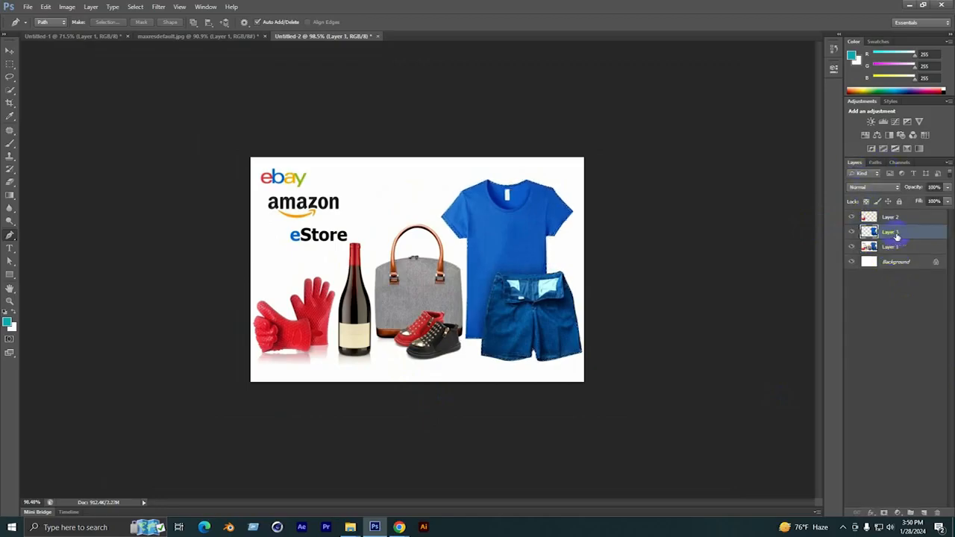
Load the handbag and shoes' Path 2 as a selection and copy that area of Layer 1 onto a new layer.
click(890, 250)
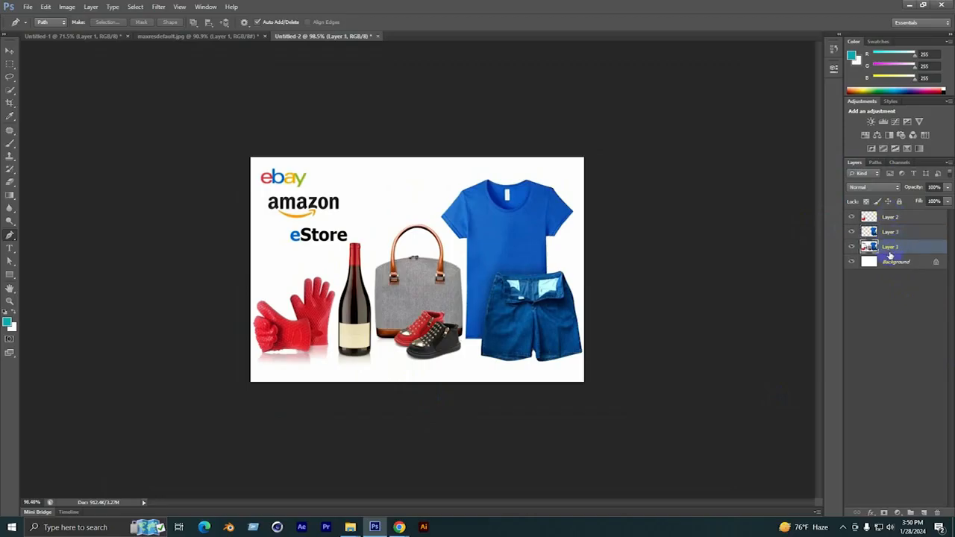
click(875, 163)
ctrl+click(857, 191)
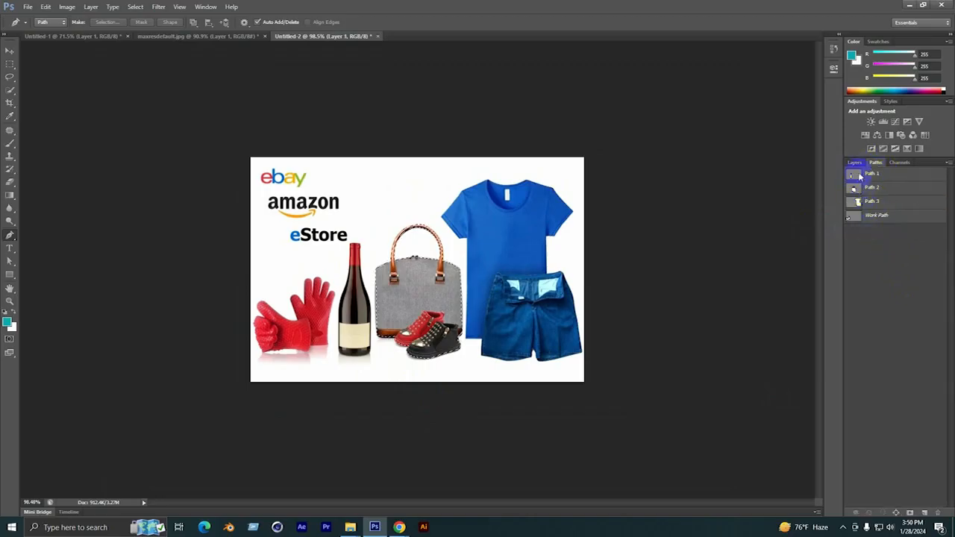
click(855, 163)
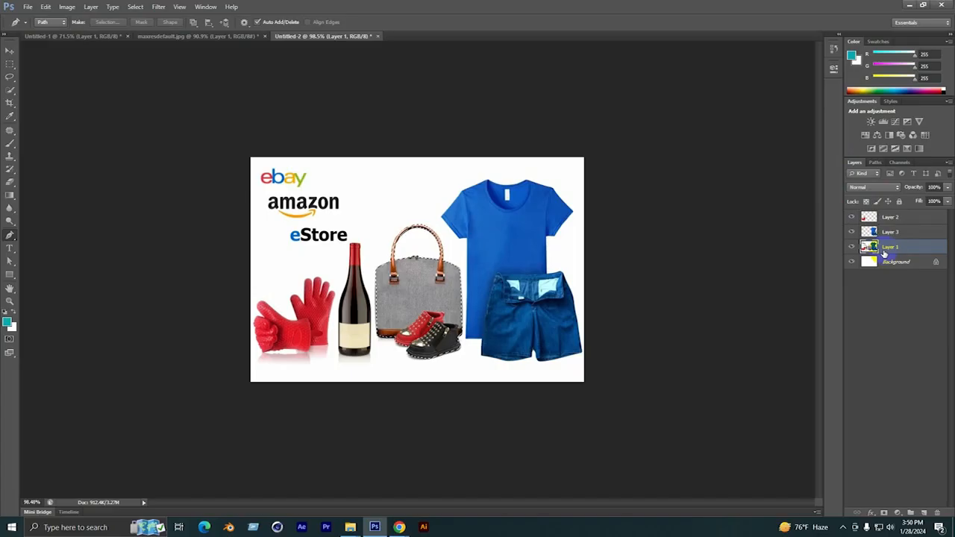
key(ctrl+j)
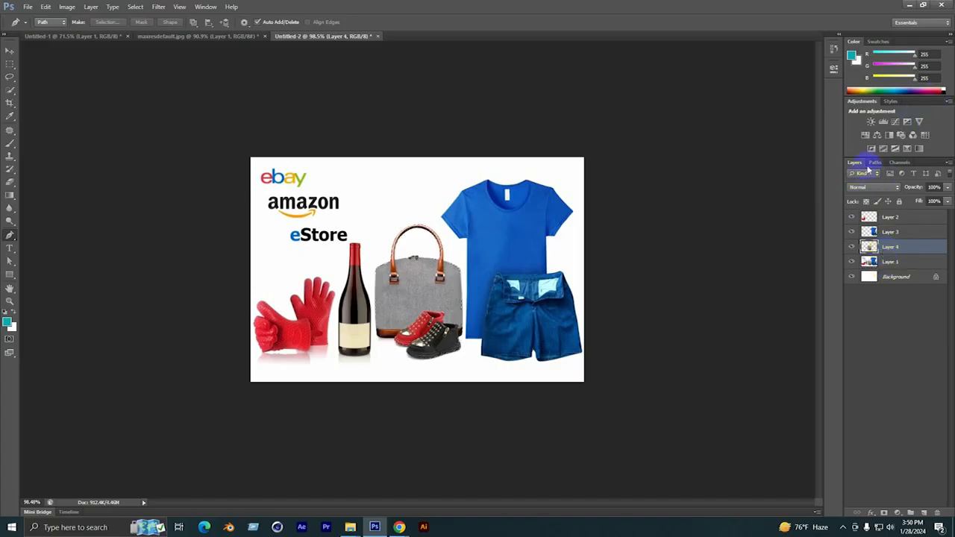
Load the bottle's Path 1 as a selection and copy the bottle from Layer 1 onto a new layer.
click(875, 163)
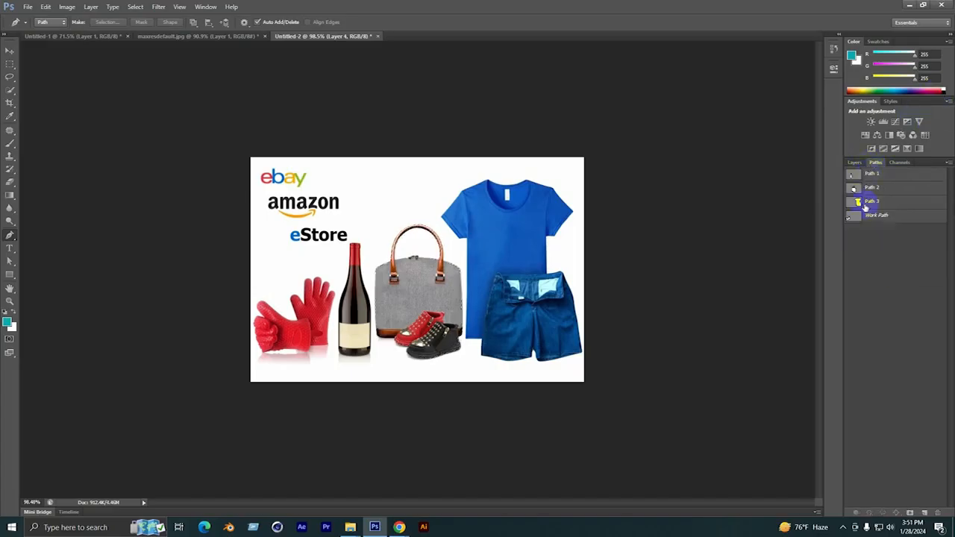
click(852, 162)
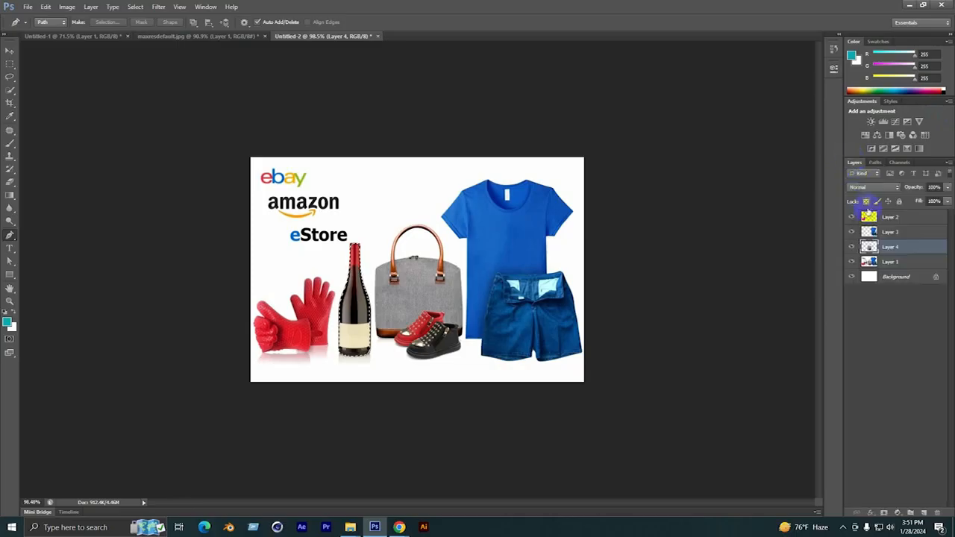
click(904, 275)
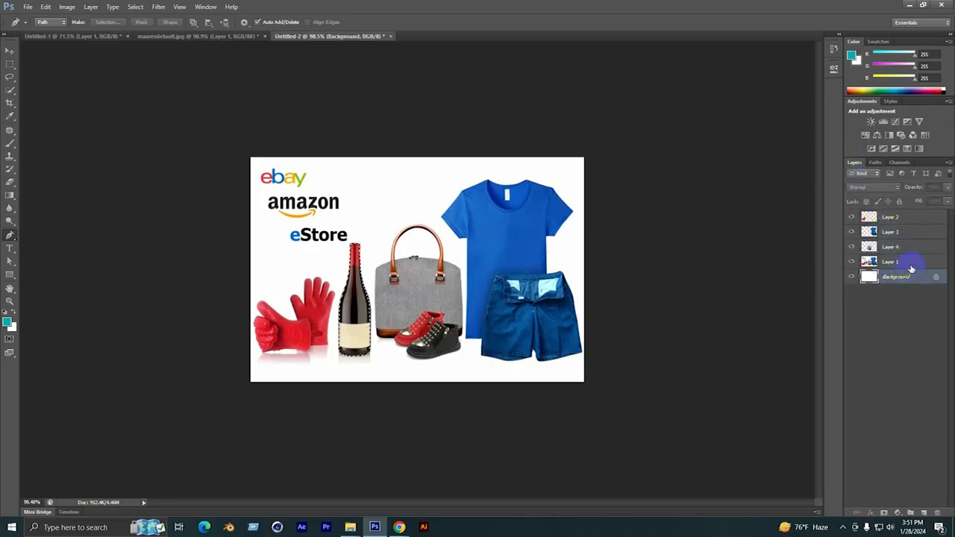
click(915, 265)
key(ctrl+shift+alt+n)
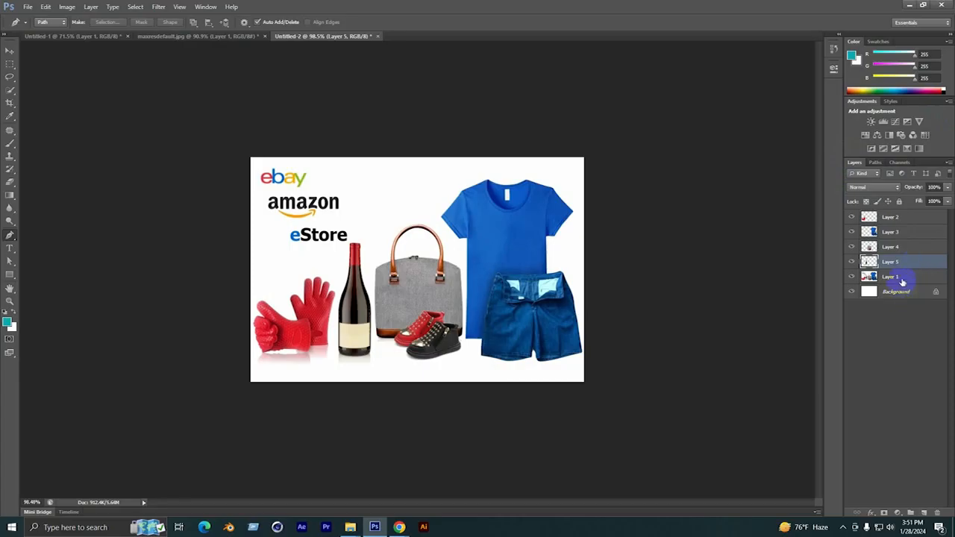
Toggle Layer 1's visibility to compare the cutouts with the original image, leaving Layer 1 hidden.
click(853, 277)
click(854, 278)
click(854, 278)
click(853, 278)
click(853, 278)
click(855, 278)
click(854, 278)
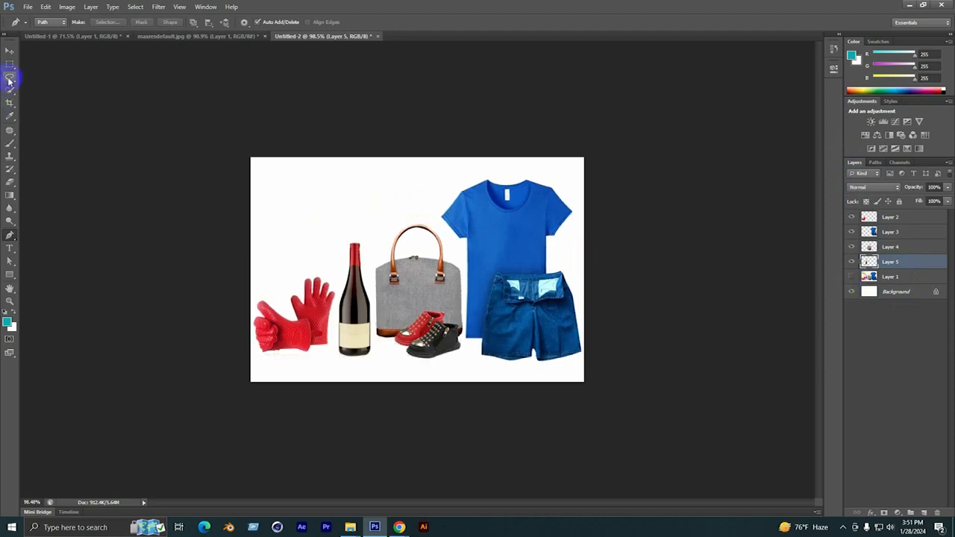
Reposition the cutouts separately, shifting the T-shirt and shorts toward the canvas edge, the handbag slightly, and the bottle and gloves upward.
click(9, 50)
click(527, 235)
mouse_move(527, 234)
mouse_down()
mouse_move(535, 227)
mouse_move(535, 239)
mouse_move(533, 221)
mouse_move(521, 244)
mouse_up()
drag(426, 307, 427, 309)
mouse_move(360, 337)
mouse_down()
mouse_move(357, 281)
mouse_move(356, 327)
mouse_up()
drag(292, 350, 292, 301)
scroll(290, 299, up, 1)
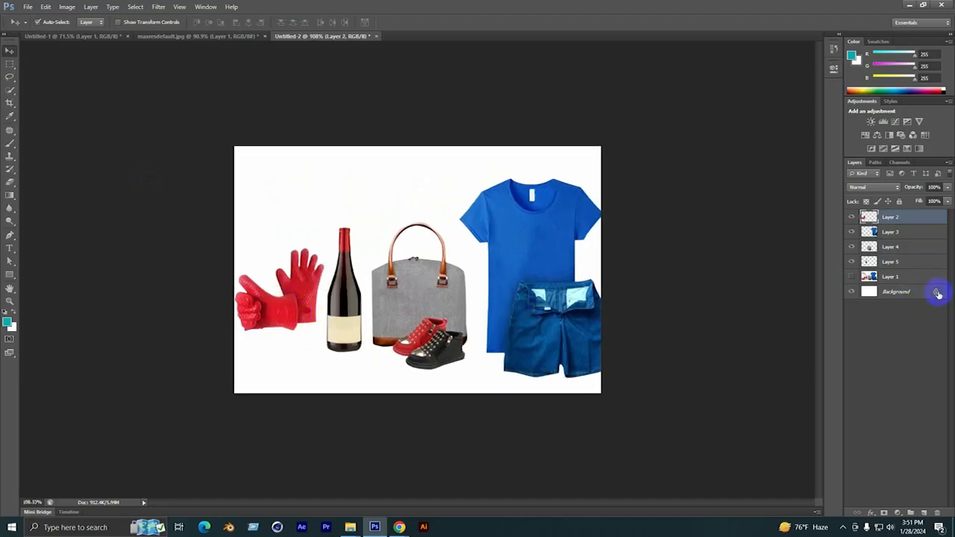
Add a drop shadow to the gloves on Layer 2 with a 71° angle, 9 px distance and 13 px size.
double_click(939, 218)
click(618, 228)
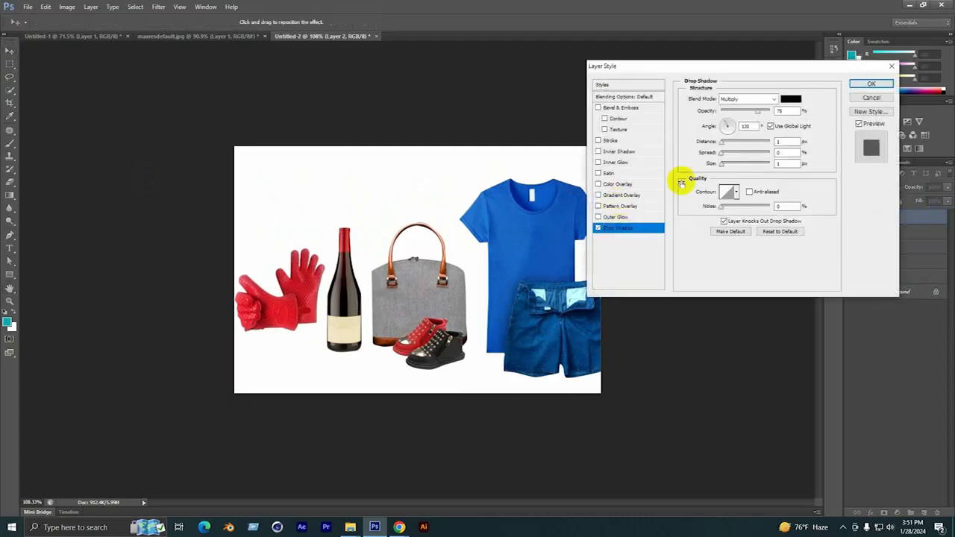
click(732, 126)
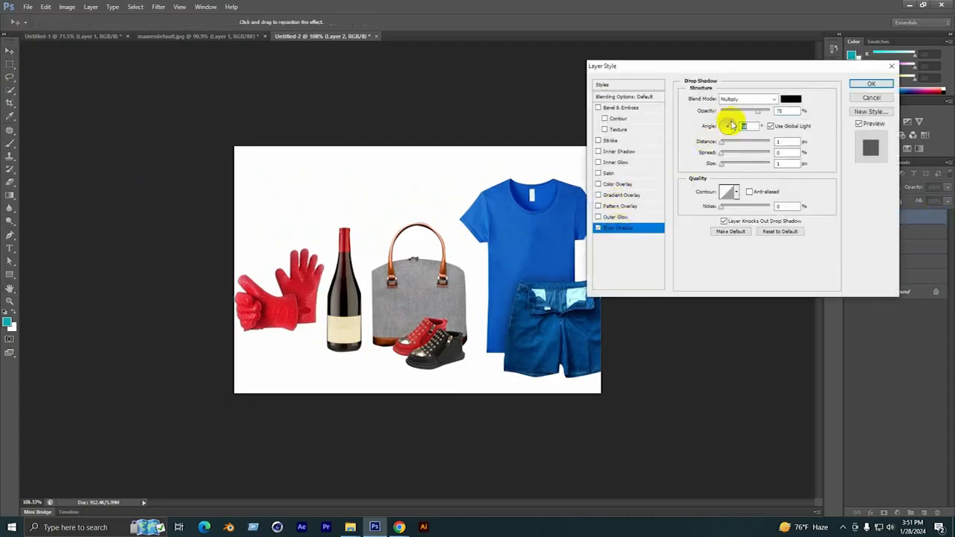
drag(732, 125, 726, 143)
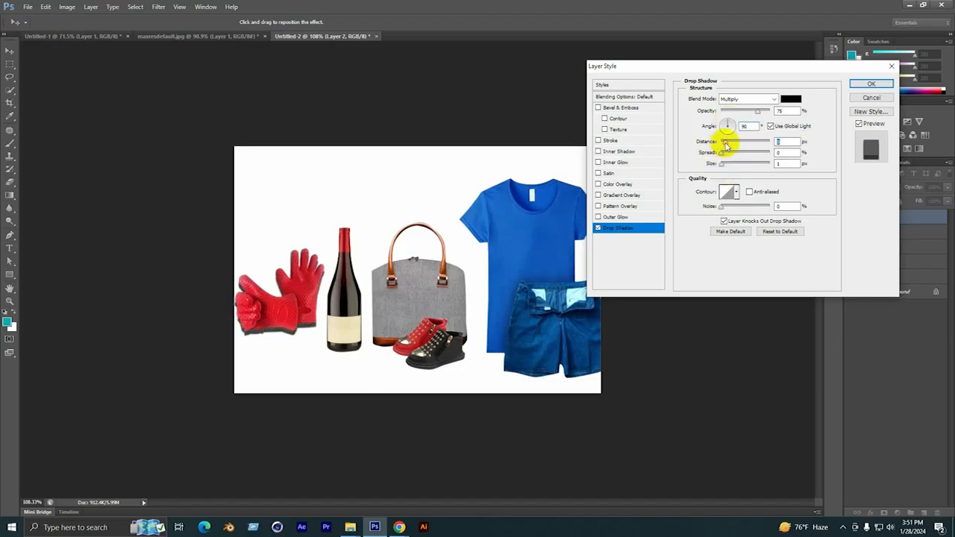
drag(724, 163, 727, 165)
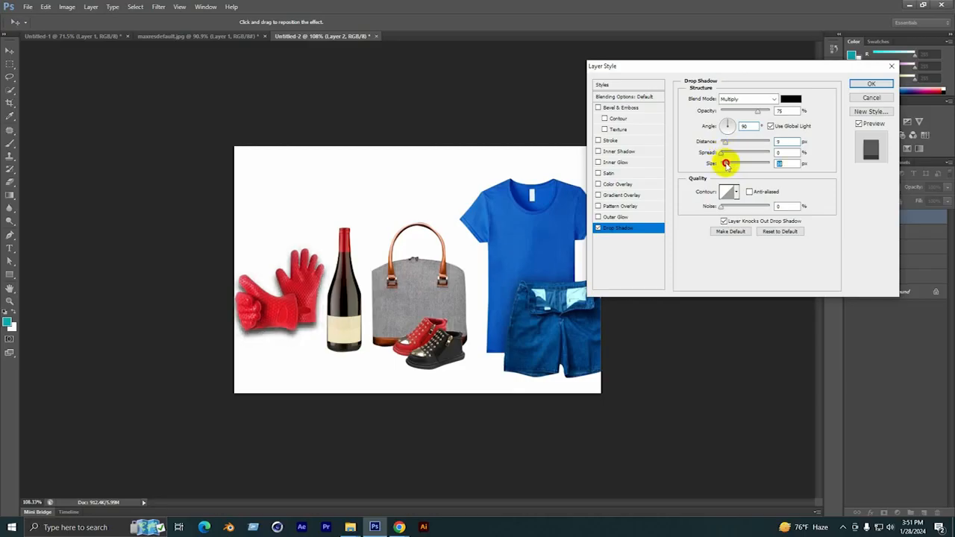
drag(729, 119, 729, 123)
drag(723, 163, 725, 161)
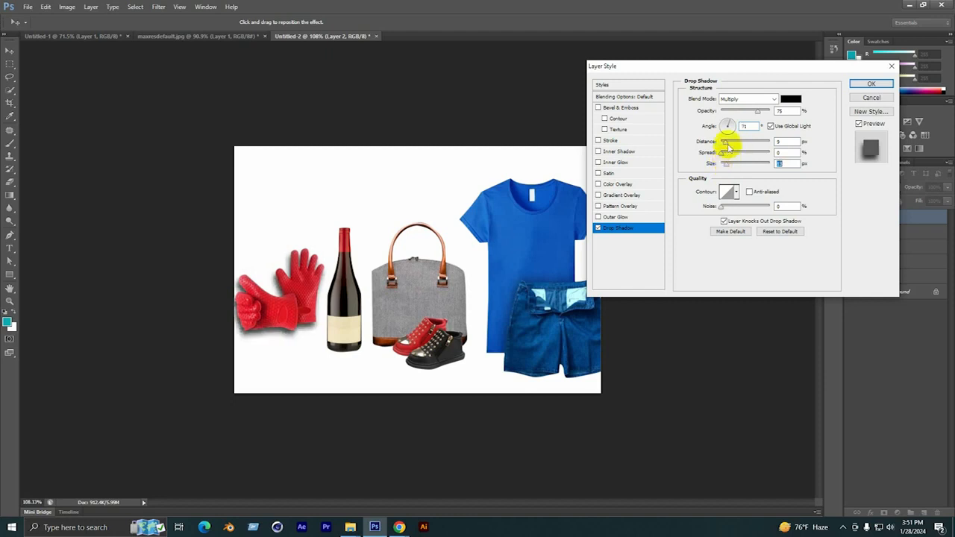
Soften the gloves' drop shadow to 3 px distance and 8 px size, lower its opacity, and apply the style.
drag(784, 143, 746, 143)
key(Down)
key(Down)
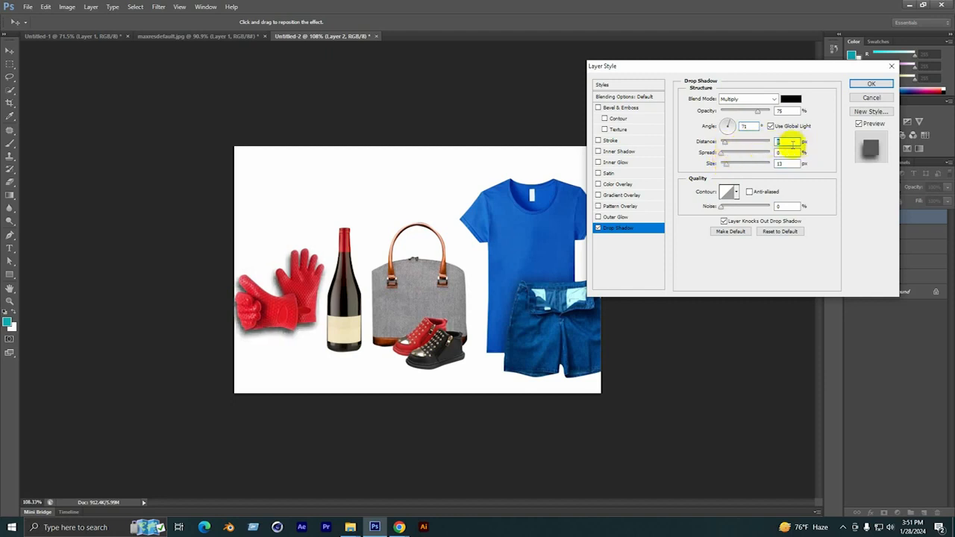
key(Down)
key(Down)
key(Down)
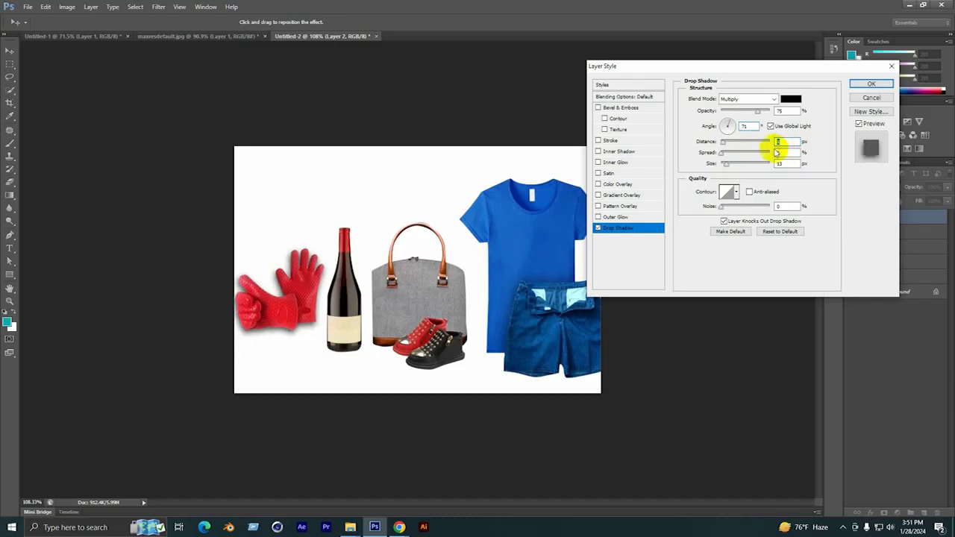
key(Down)
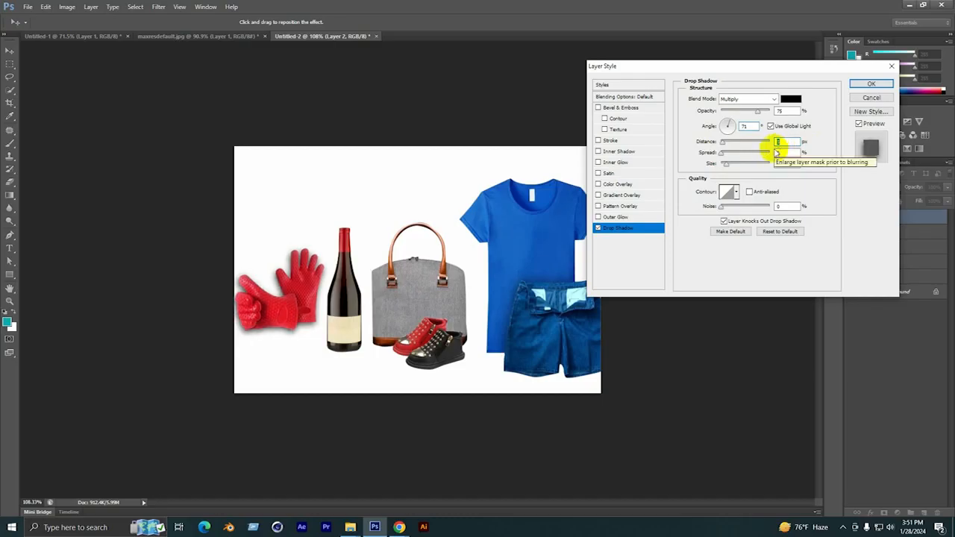
drag(723, 163, 726, 166)
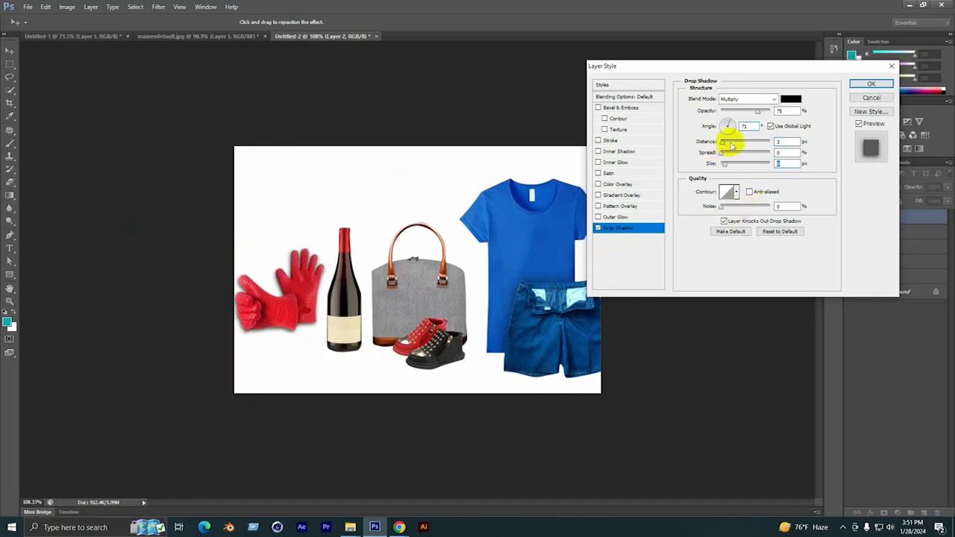
drag(756, 110, 747, 113)
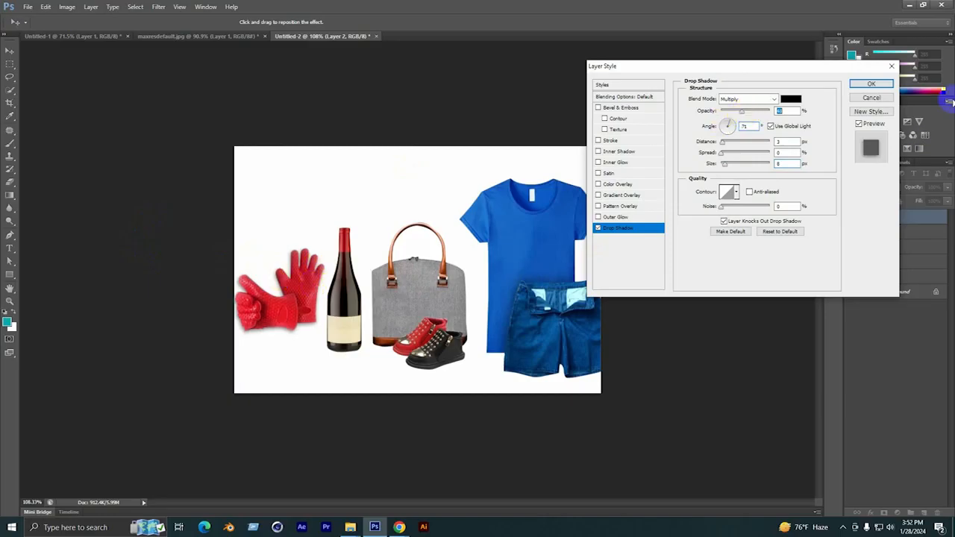
click(871, 83)
Apply a drop shadow to the bottle on Layer 5 with 7 px distance, 13 px size and reduced opacity.
click(884, 280)
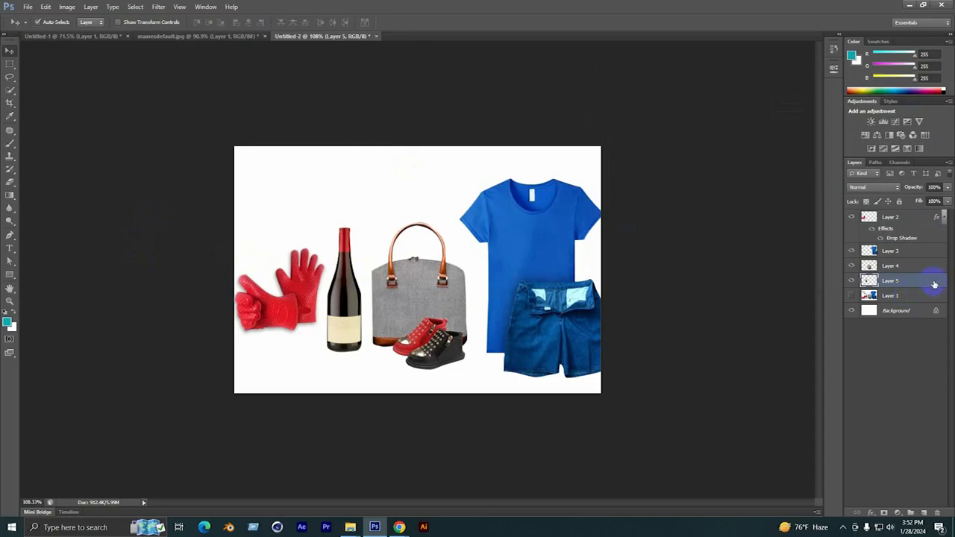
double_click(934, 285)
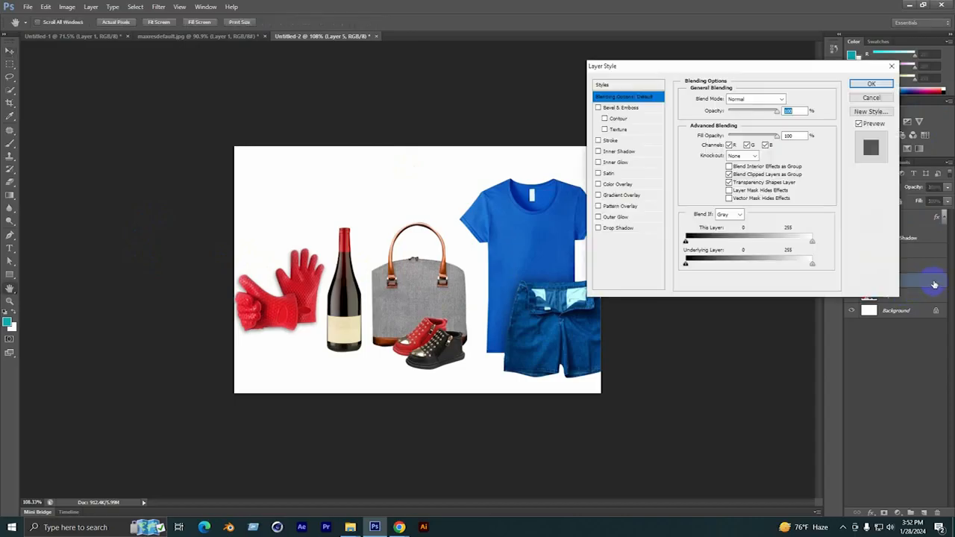
click(631, 231)
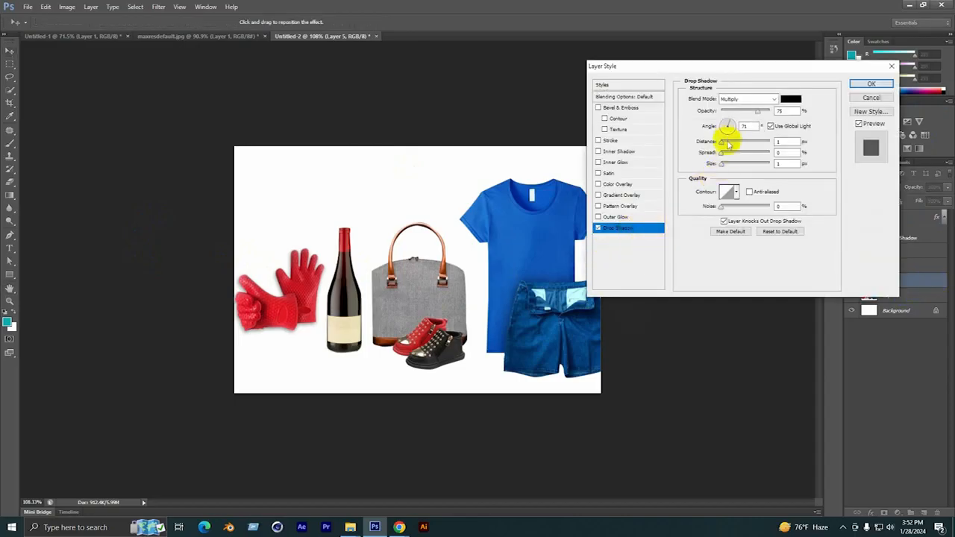
drag(726, 143, 727, 166)
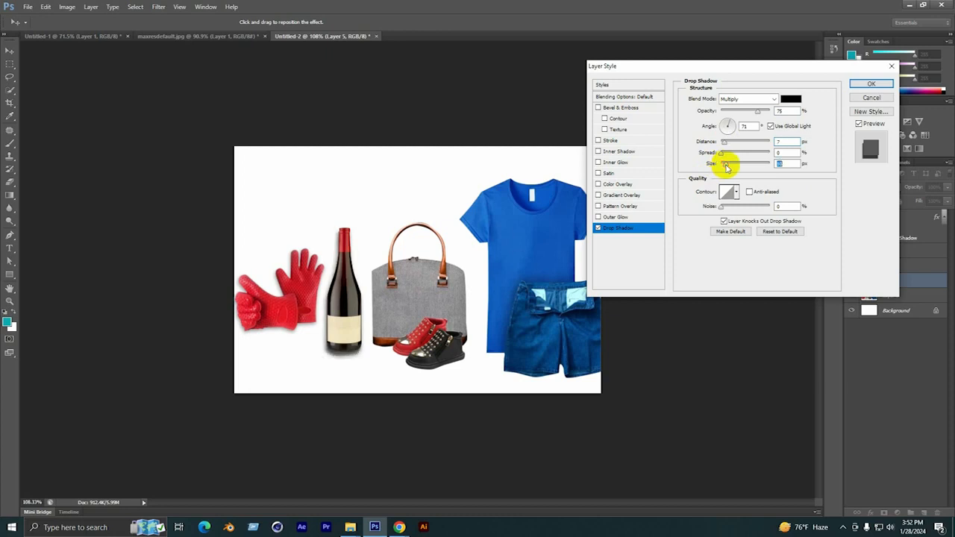
drag(757, 111, 747, 114)
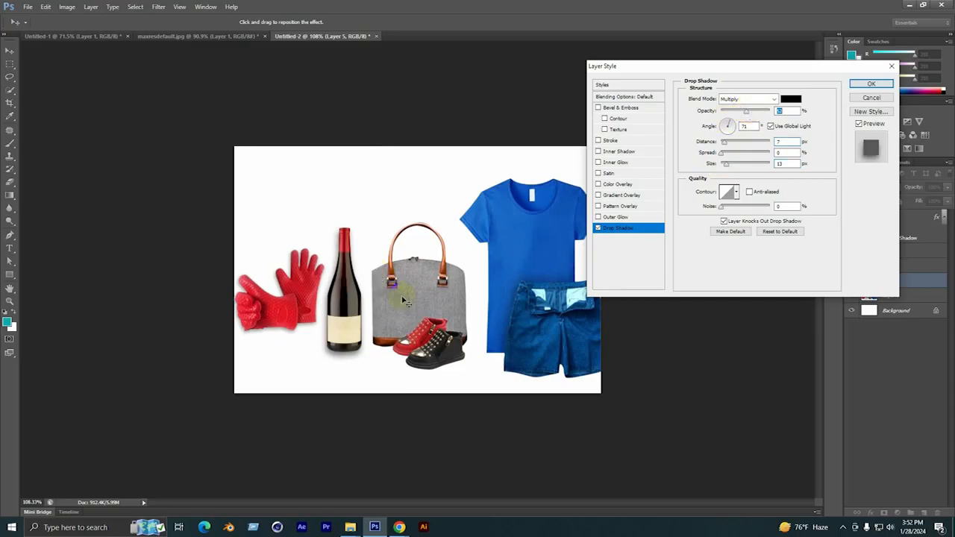
click(871, 83)
Toggle the Background layer's visibility to examine the product cutouts against transparency and white, leaving it visible.
scroll(309, 222, down, 4)
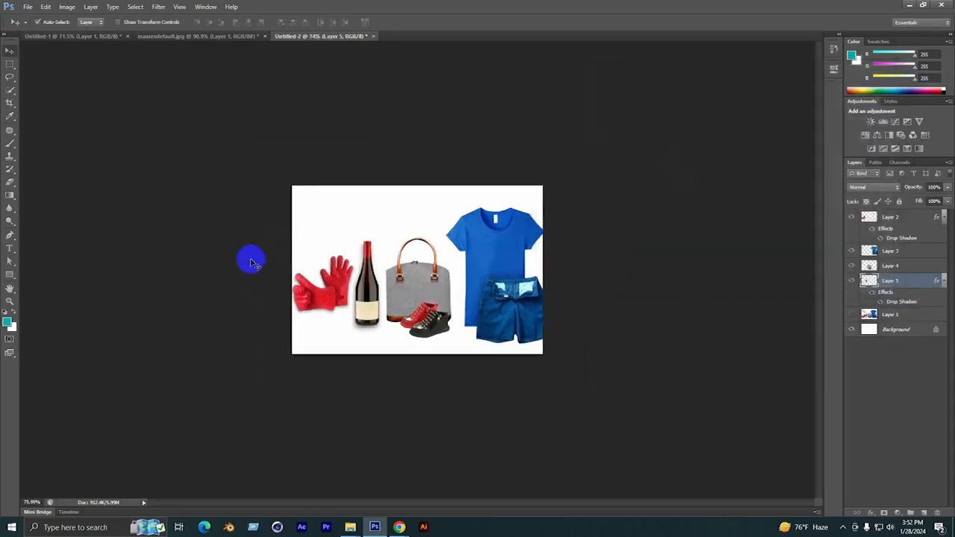
scroll(234, 294, up, 2)
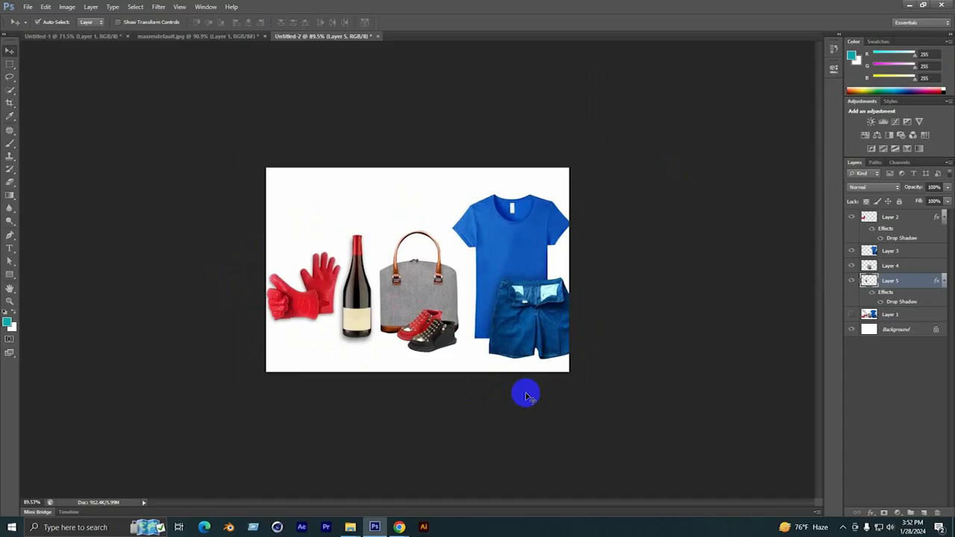
scroll(525, 395, down, 1)
scroll(526, 395, up, 1)
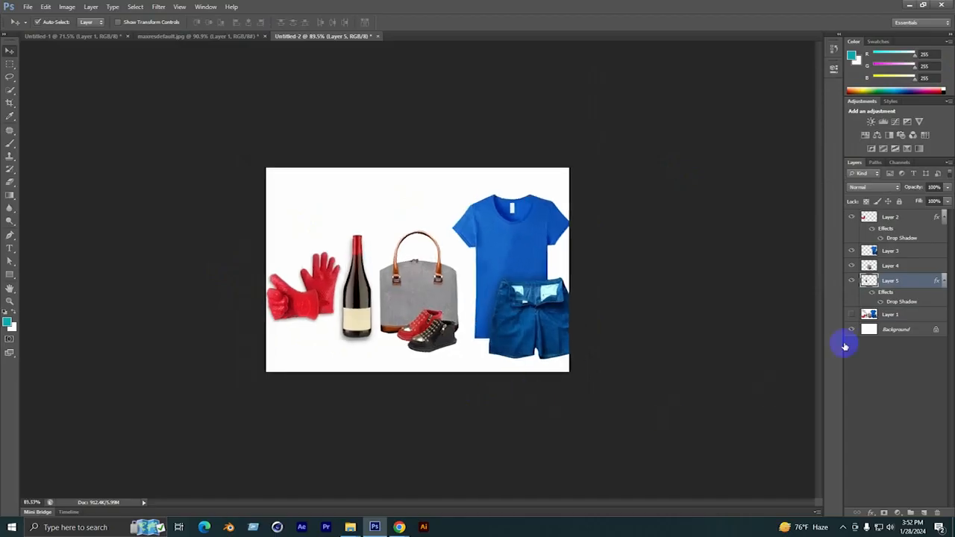
click(853, 330)
click(852, 331)
click(853, 331)
click(852, 331)
click(852, 330)
click(853, 331)
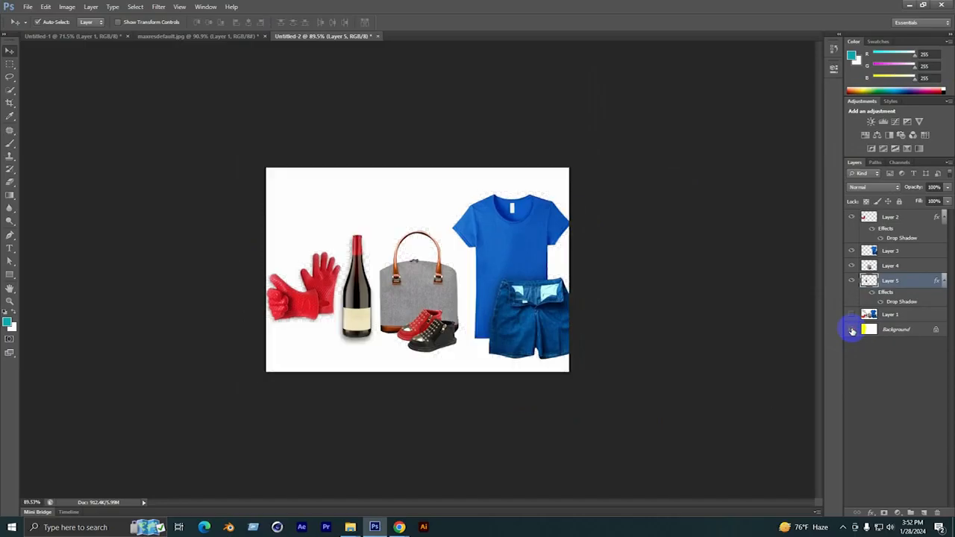
scroll(380, 419, up, 1)
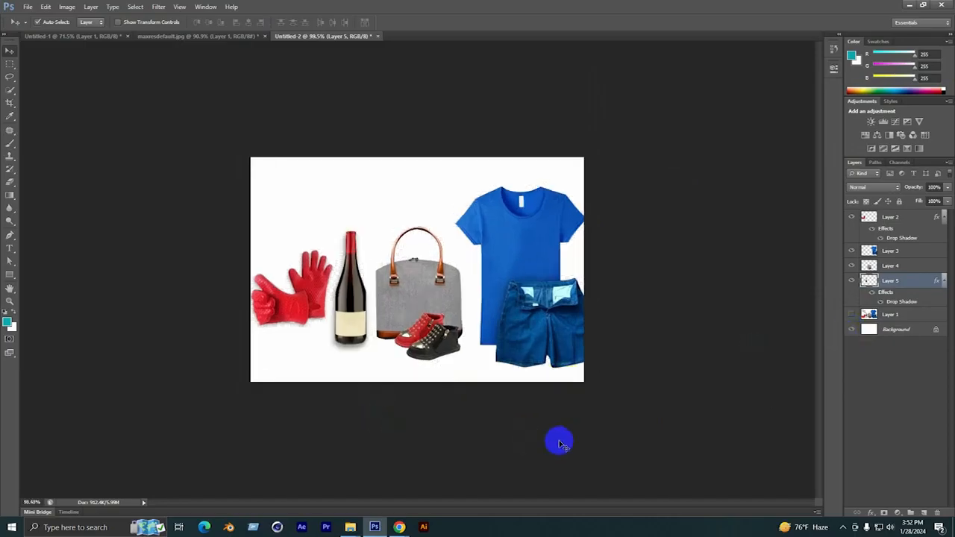